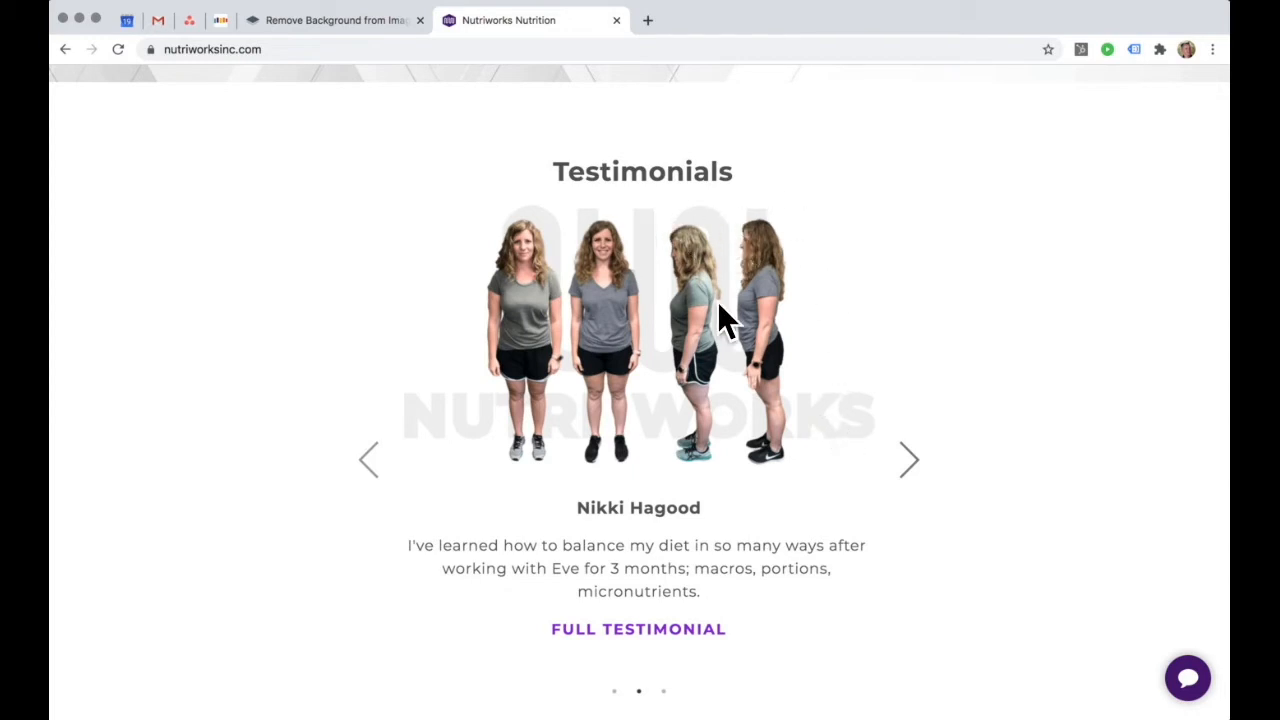
Step: Advance to the third client's testimonial on the Nutriworks page, then expand and collapse its full text
{"action": "left_click", "coordinate": [908, 464]}
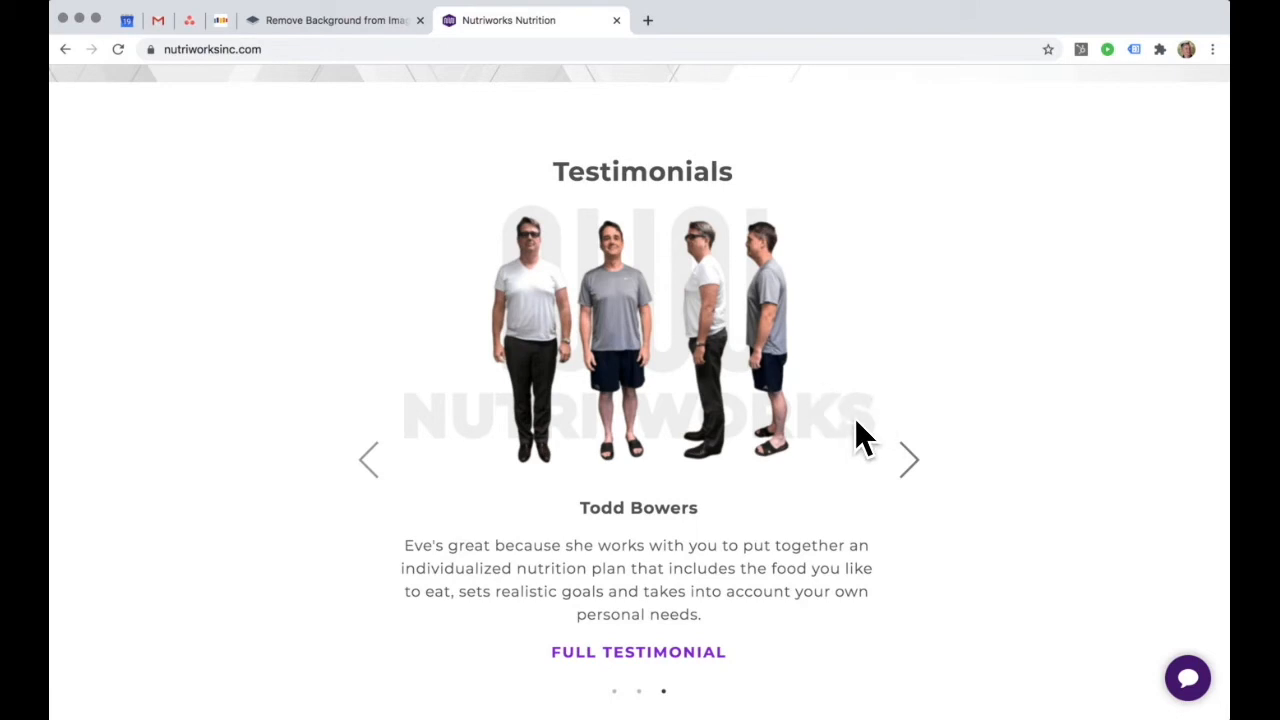
{"action": "scroll", "coordinate": [766, 634], "scroll_direction": "down", "scroll_amount": 3}
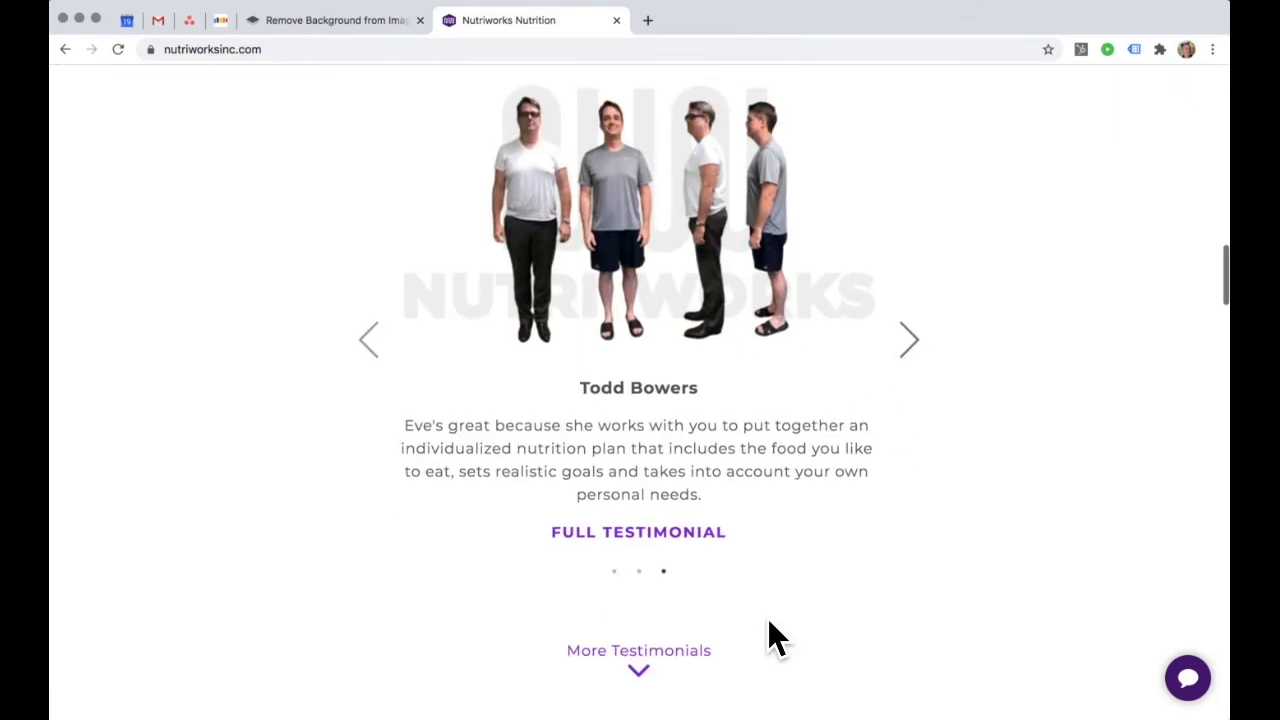
{"action": "left_click", "coordinate": [640, 540]}
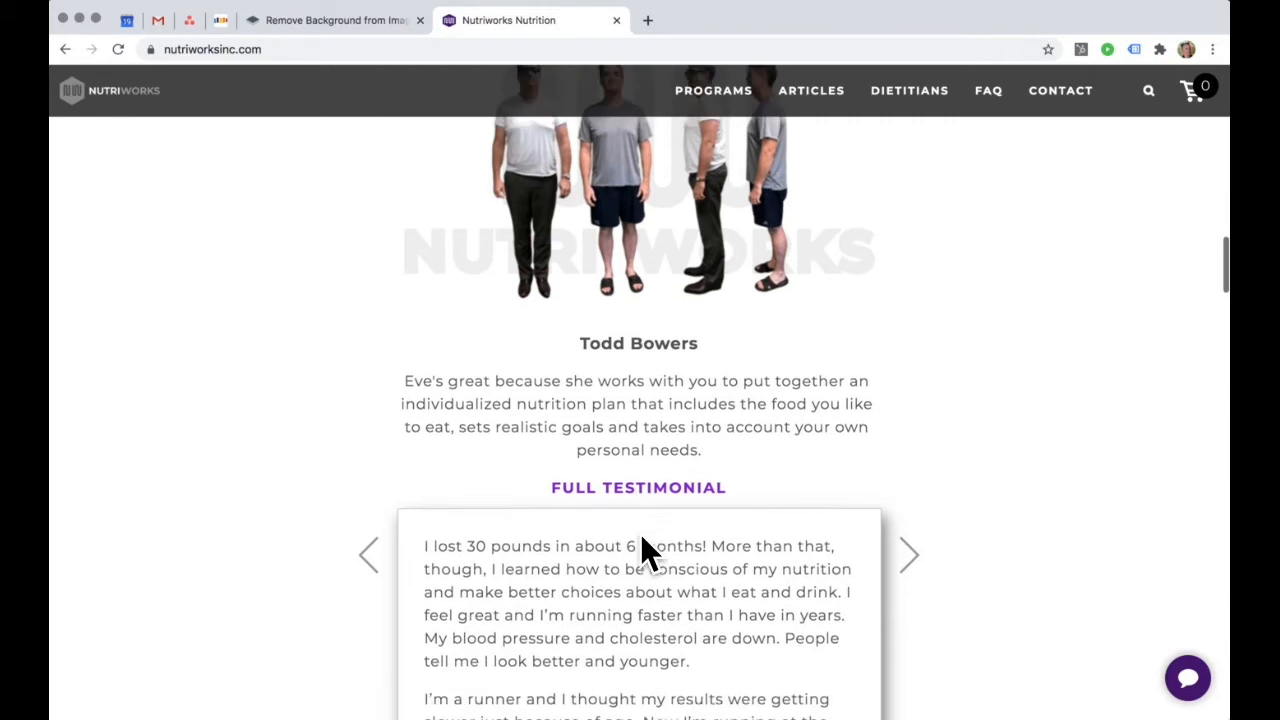
{"action": "scroll", "coordinate": [645, 540], "scroll_direction": "down", "scroll_amount": 2}
{"action": "left_click", "coordinate": [640, 420]}
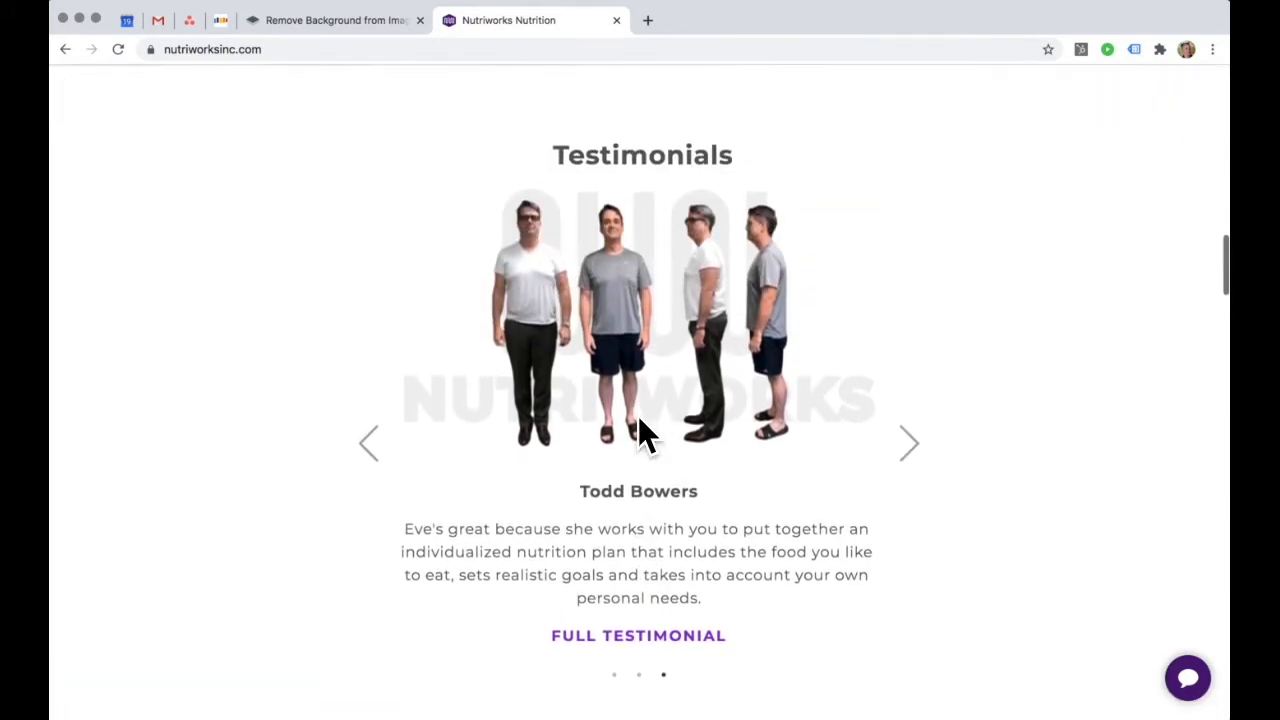
Step: Switch to Finder and preview the MK before and after photos in the sep2020-testimonial folder
{"action": "key", "text": "super+Tab"}
{"action": "key", "text": "super+Tab"}
{"action": "key", "text": "super+Tab"}
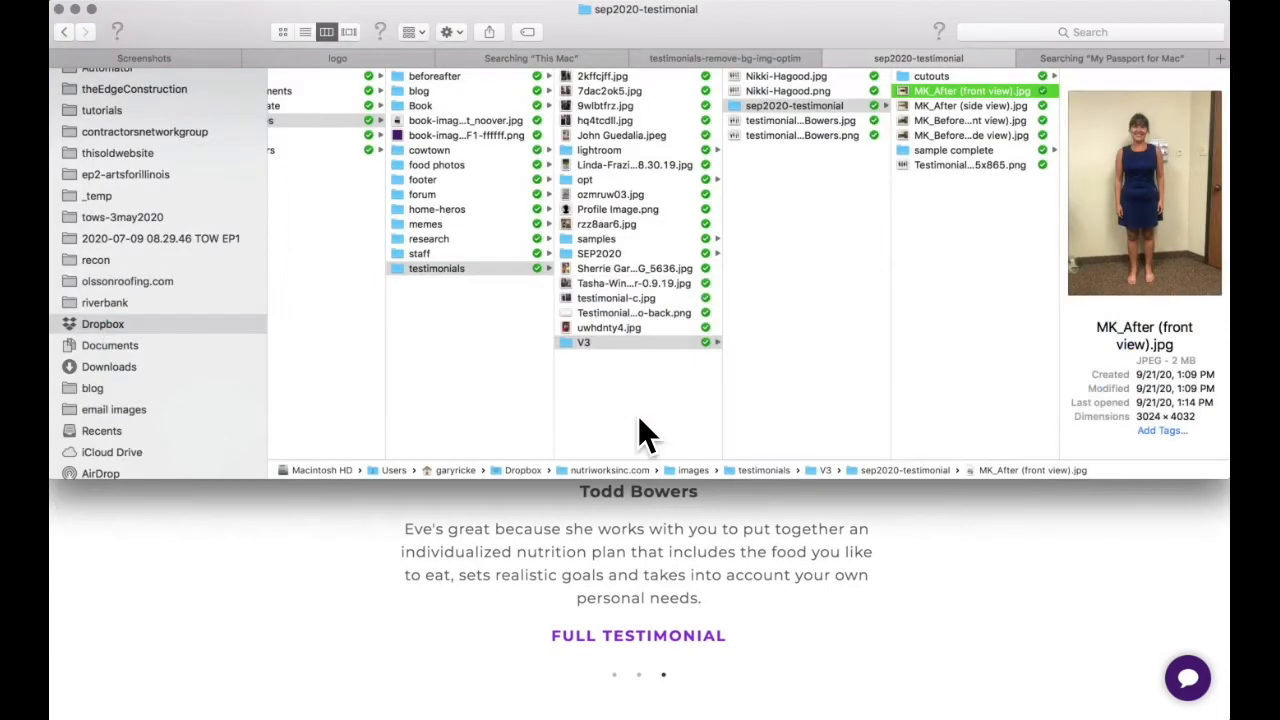
{"action": "left_click", "coordinate": [929, 106]}
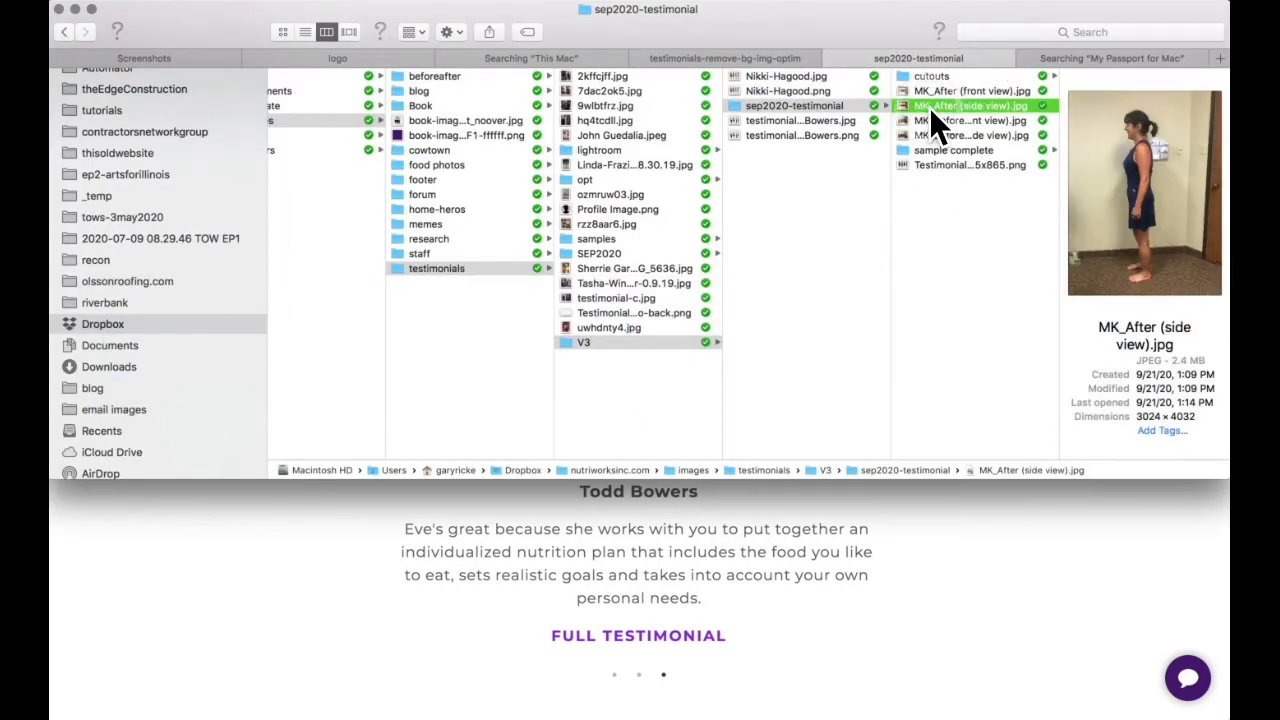
{"action": "key", "text": "Down"}
{"action": "key", "text": "Down"}
{"action": "key", "text": "Up"}
{"action": "key", "text": "Up"}
{"action": "key", "text": "Up"}
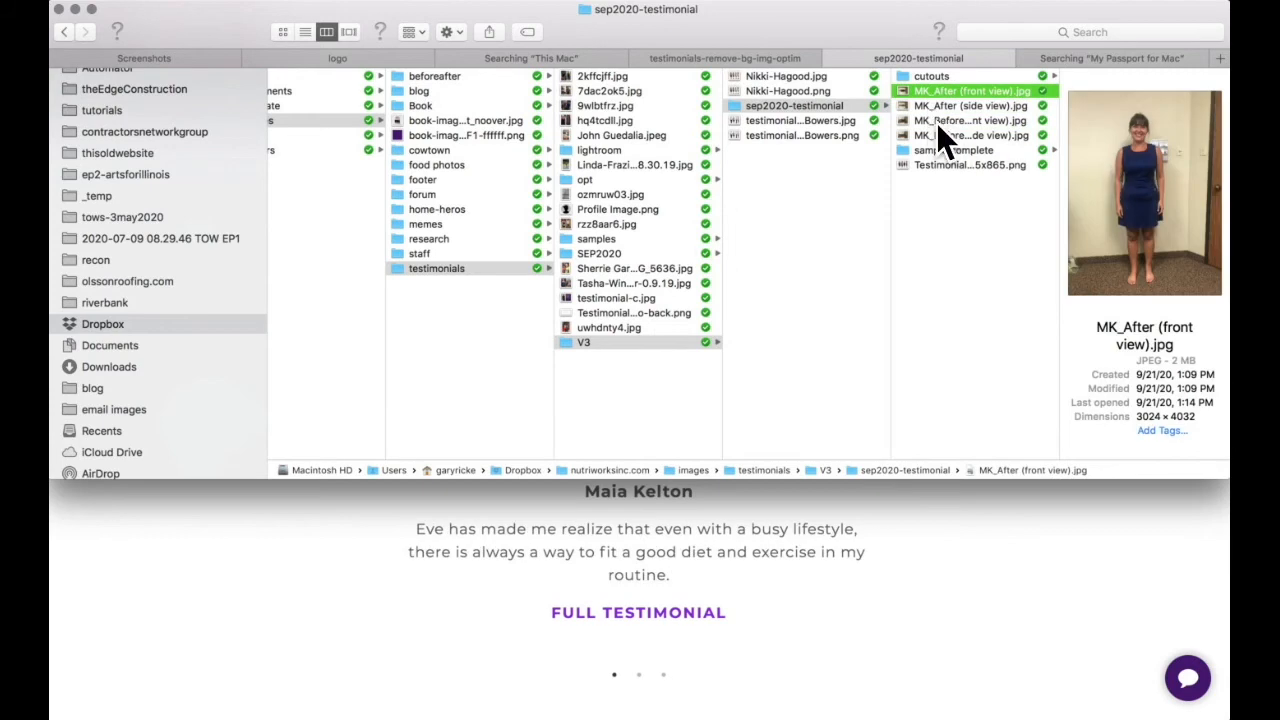
Step: Switch to remove.bg for Mac and arrange its window in front of Finder, below the sep2020-testimonial file list
{"action": "key", "text": "super+Tab"}
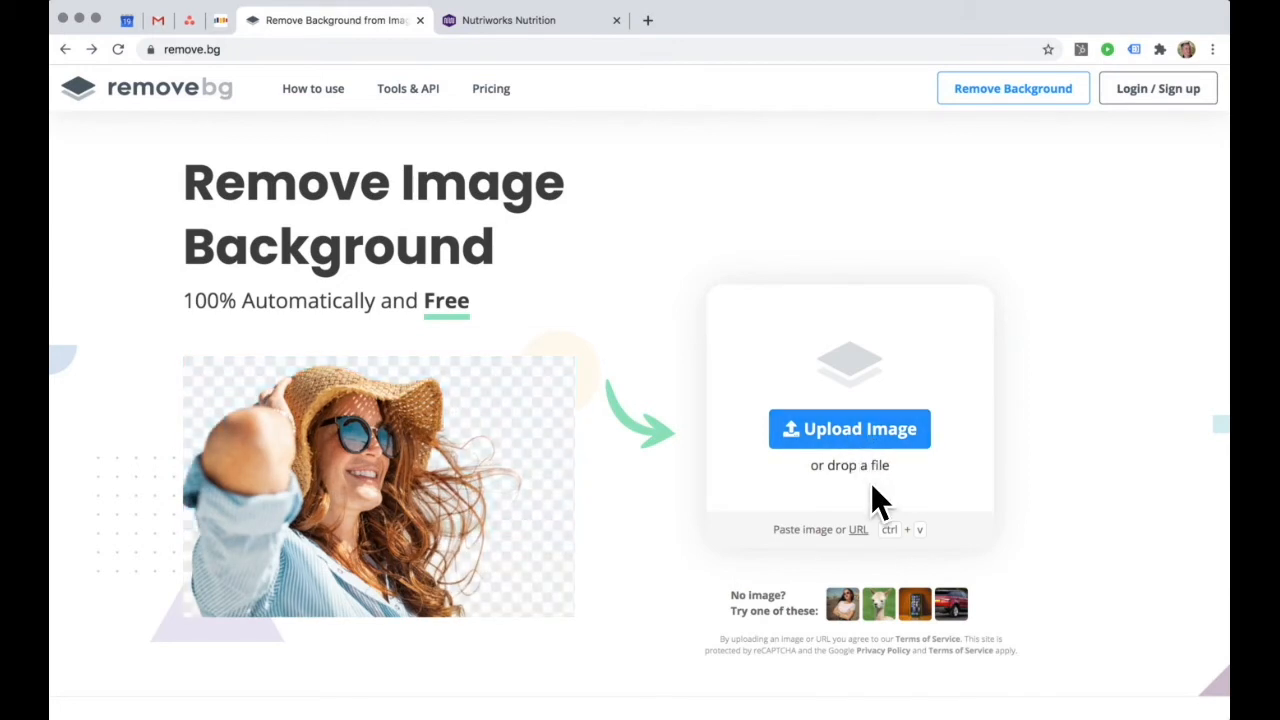
{"action": "key", "text": "super+Tab"}
{"action": "key", "text": "super+Tab"}
{"action": "key", "text": "super+Tab"}
{"action": "key", "text": "super+Tab"}
{"action": "key", "text": "super+Tab"}
{"action": "key", "text": "super+Tab"}
{"action": "key", "text": "super+Tab"}
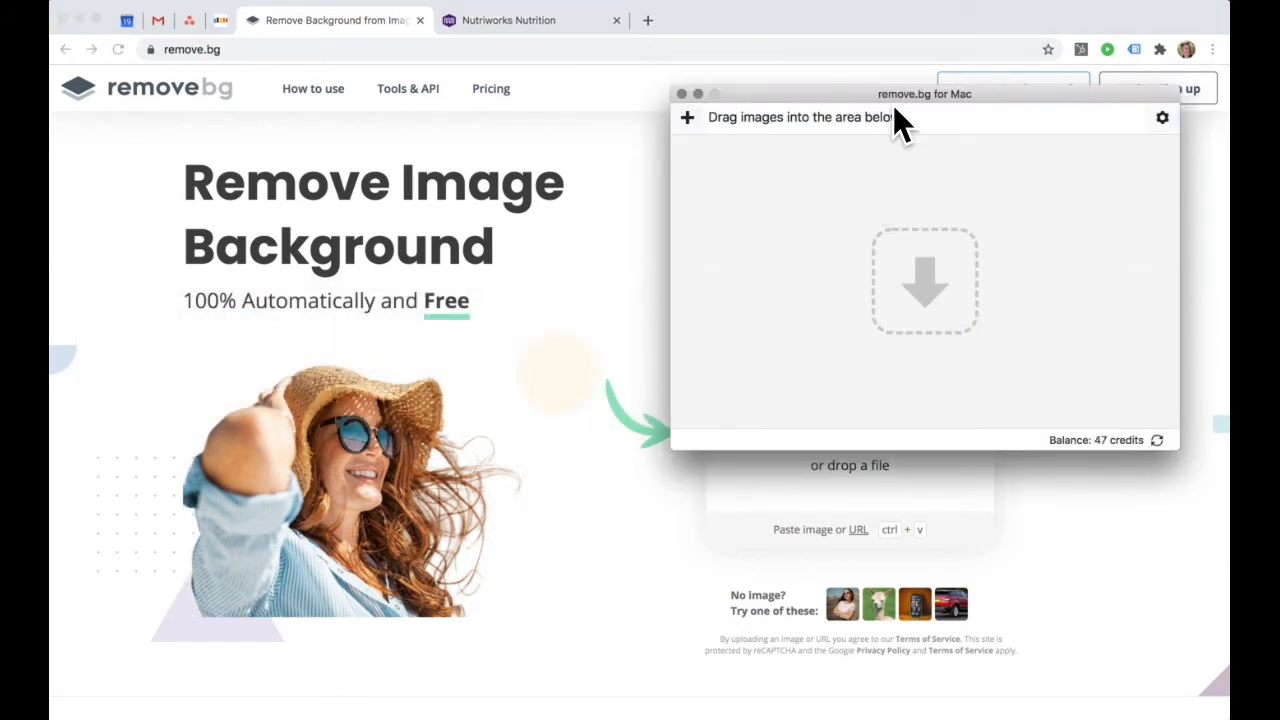
{"action": "left_click_drag", "start_coordinate": [895, 94], "coordinate": [906, 341]}
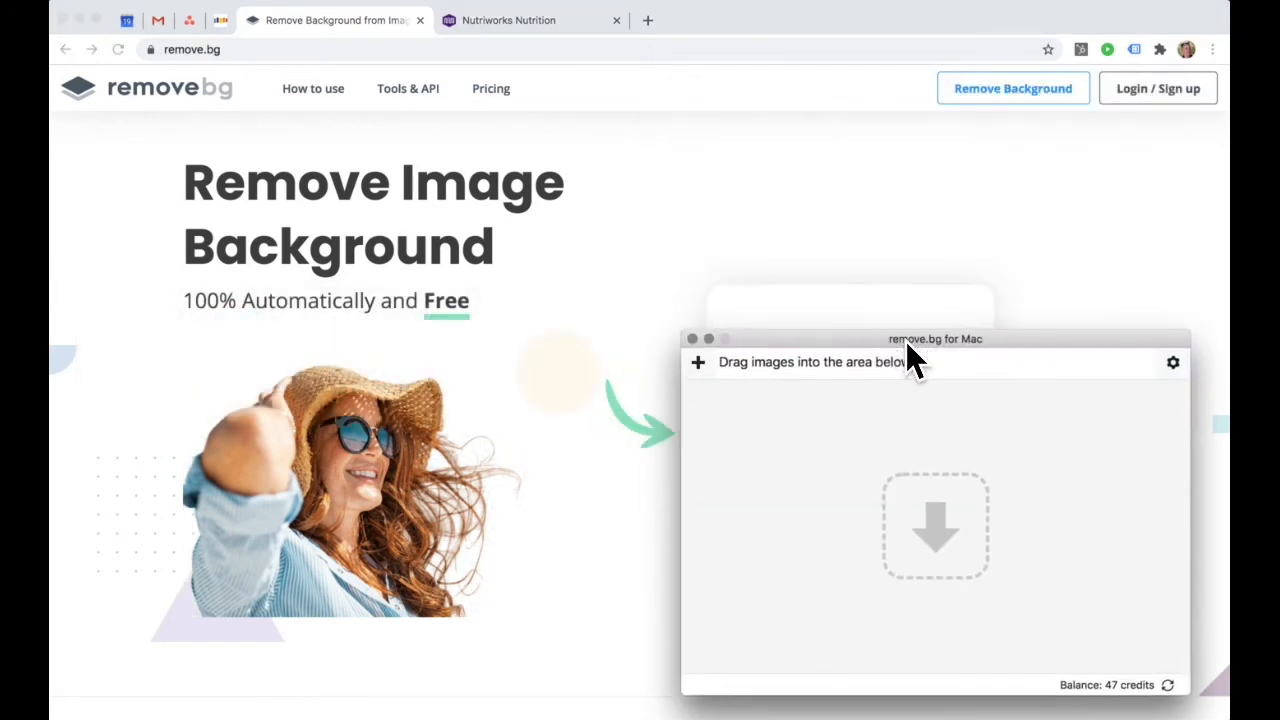
{"action": "key", "text": "super+Tab"}
{"action": "key", "text": "super+Tab"}
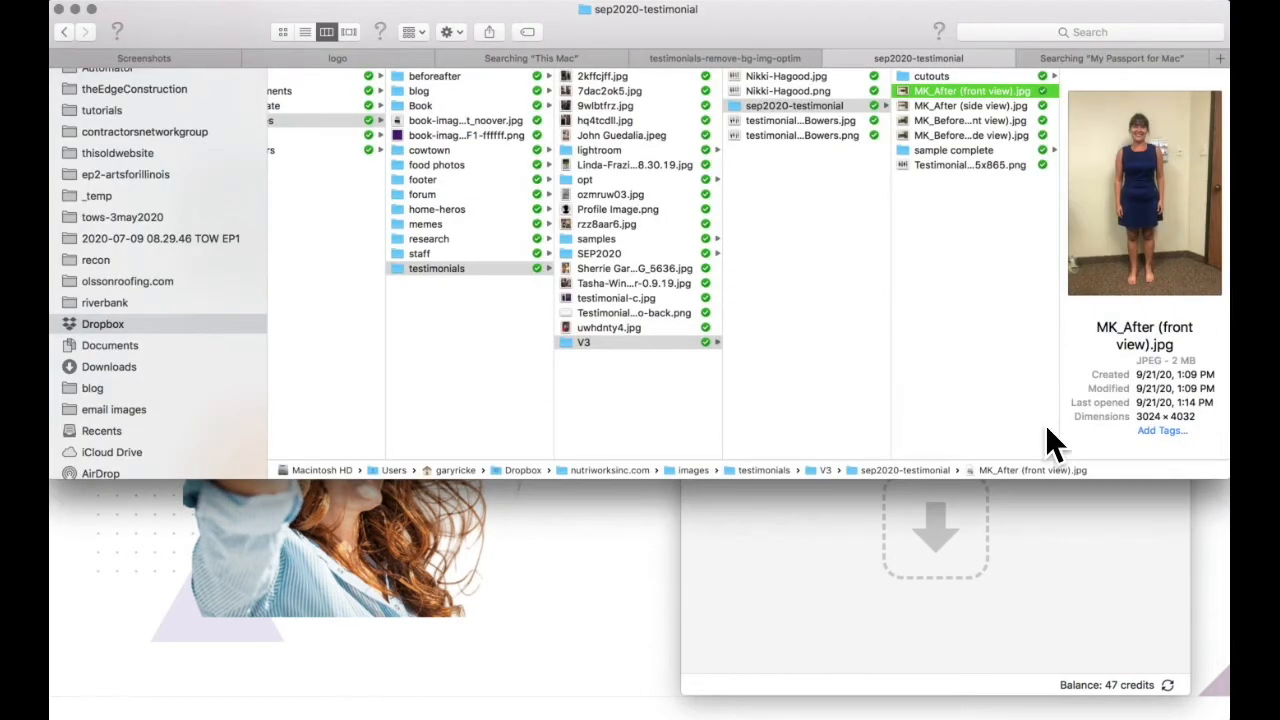
{"action": "left_click", "coordinate": [1046, 614]}
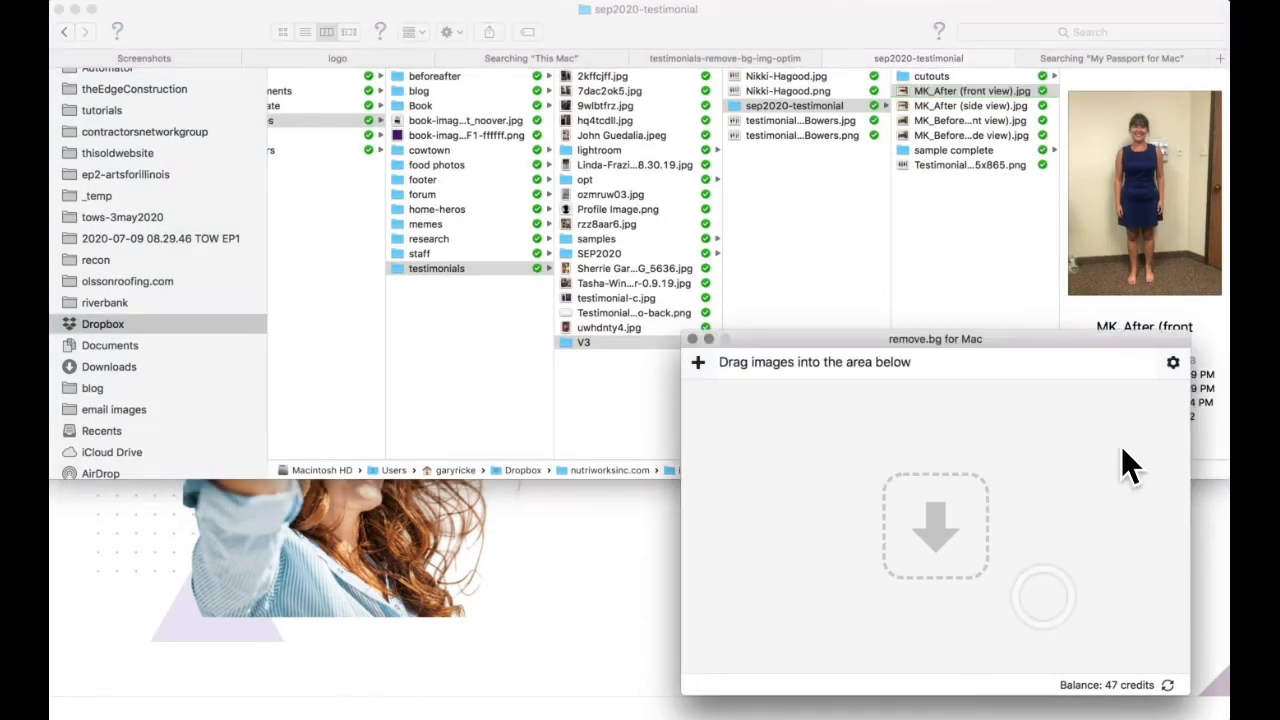
Step: Set the remove.bg output folder to sep2020-testimonial in Dropbox and save the settings
{"action": "left_click", "coordinate": [1174, 362]}
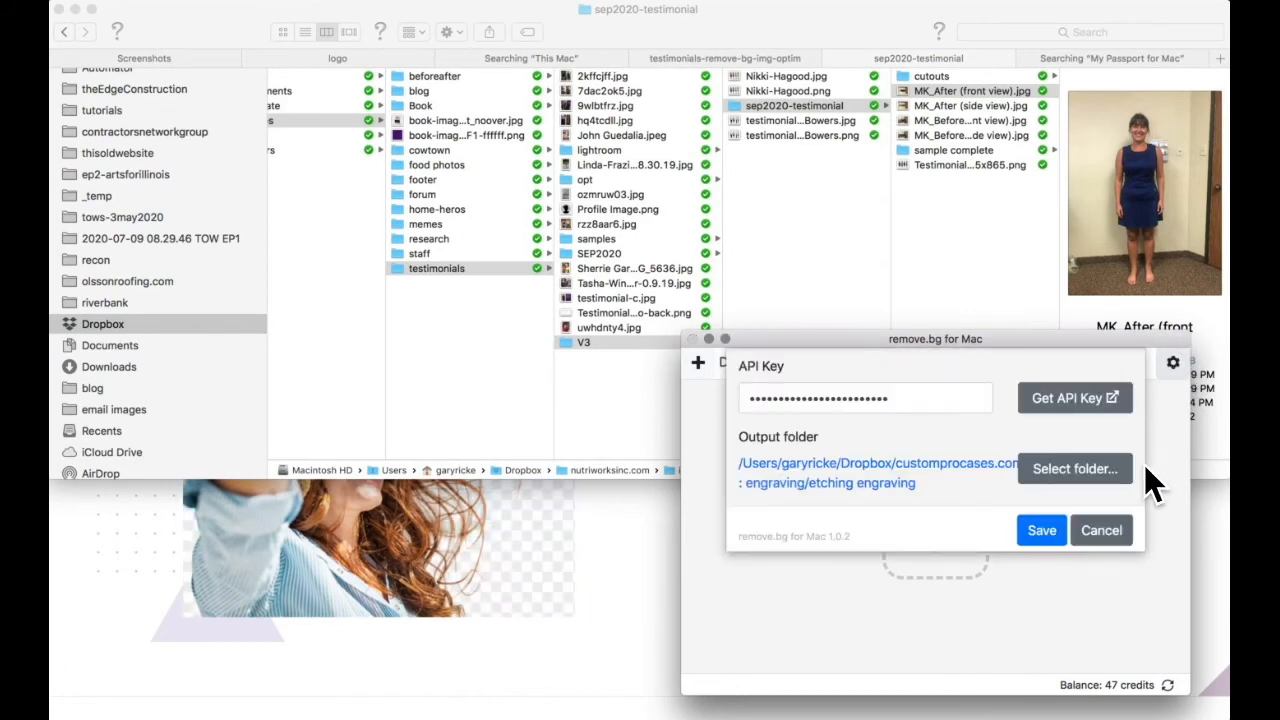
{"action": "left_click", "coordinate": [1077, 469]}
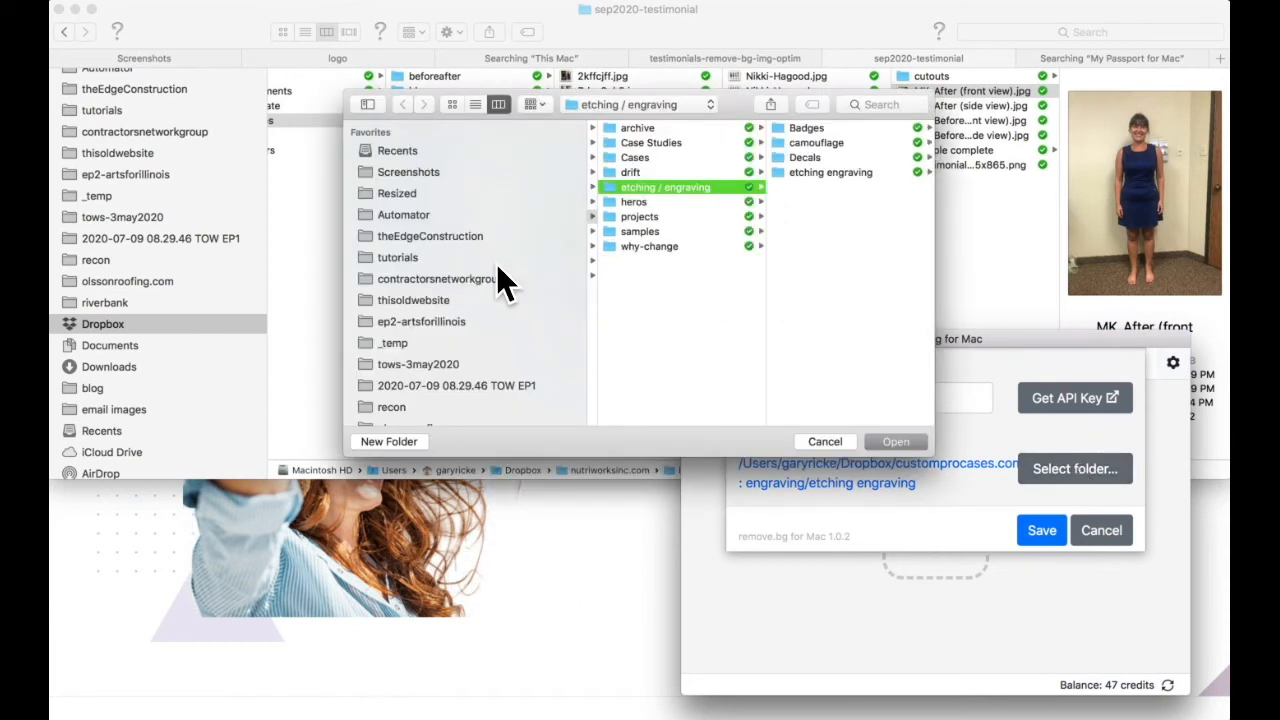
{"action": "scroll", "coordinate": [495, 317], "scroll_direction": "down", "scroll_amount": 5}
{"action": "left_click", "coordinate": [495, 313]}
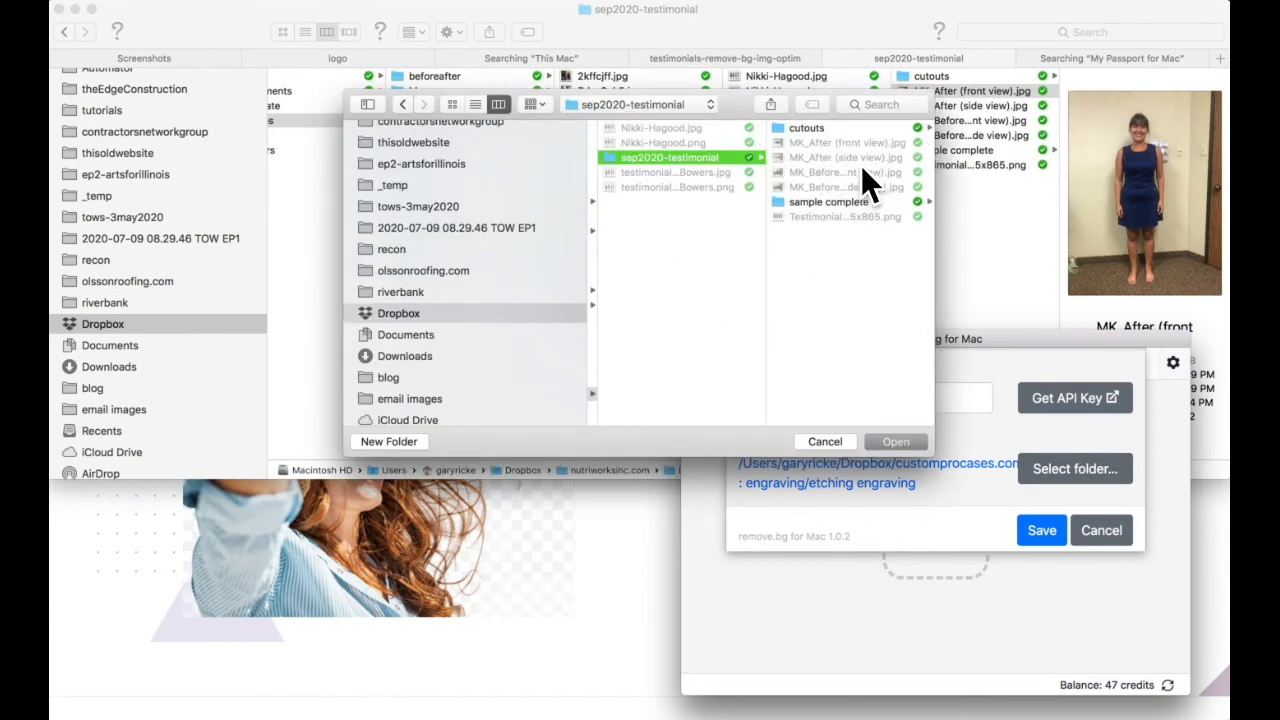
{"action": "left_click", "coordinate": [892, 441]}
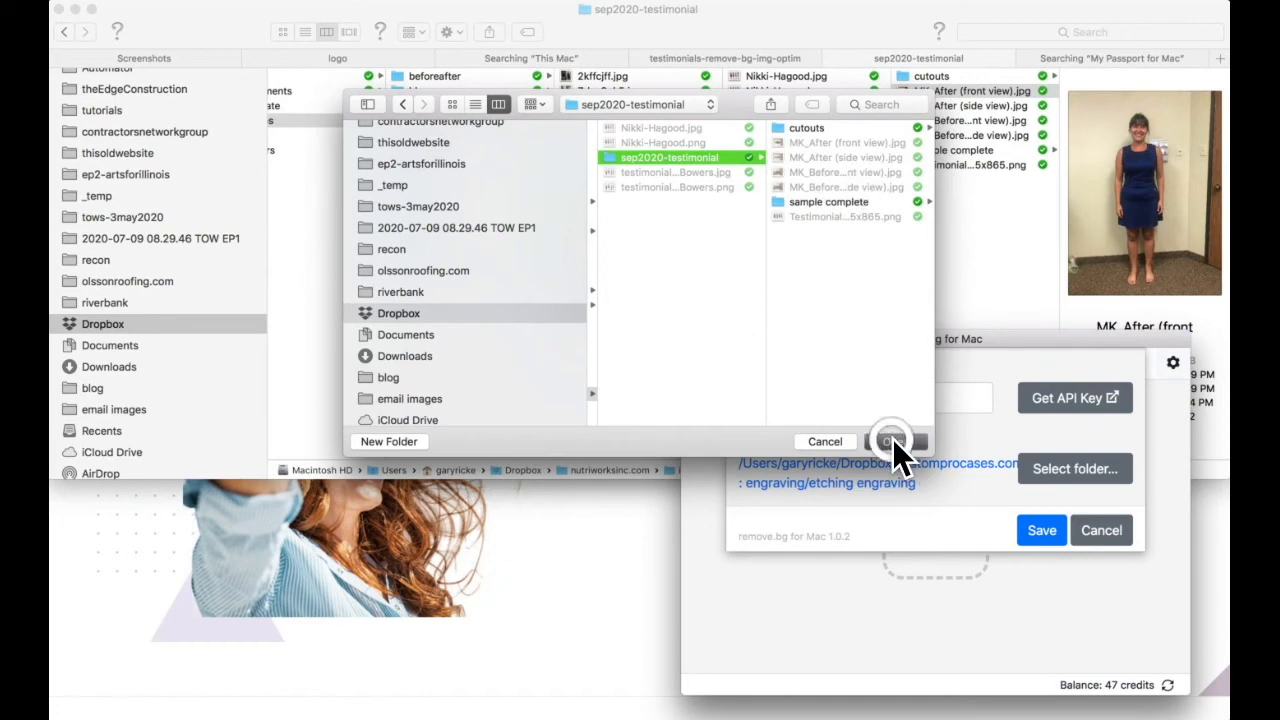
{"action": "left_click", "coordinate": [1042, 533]}
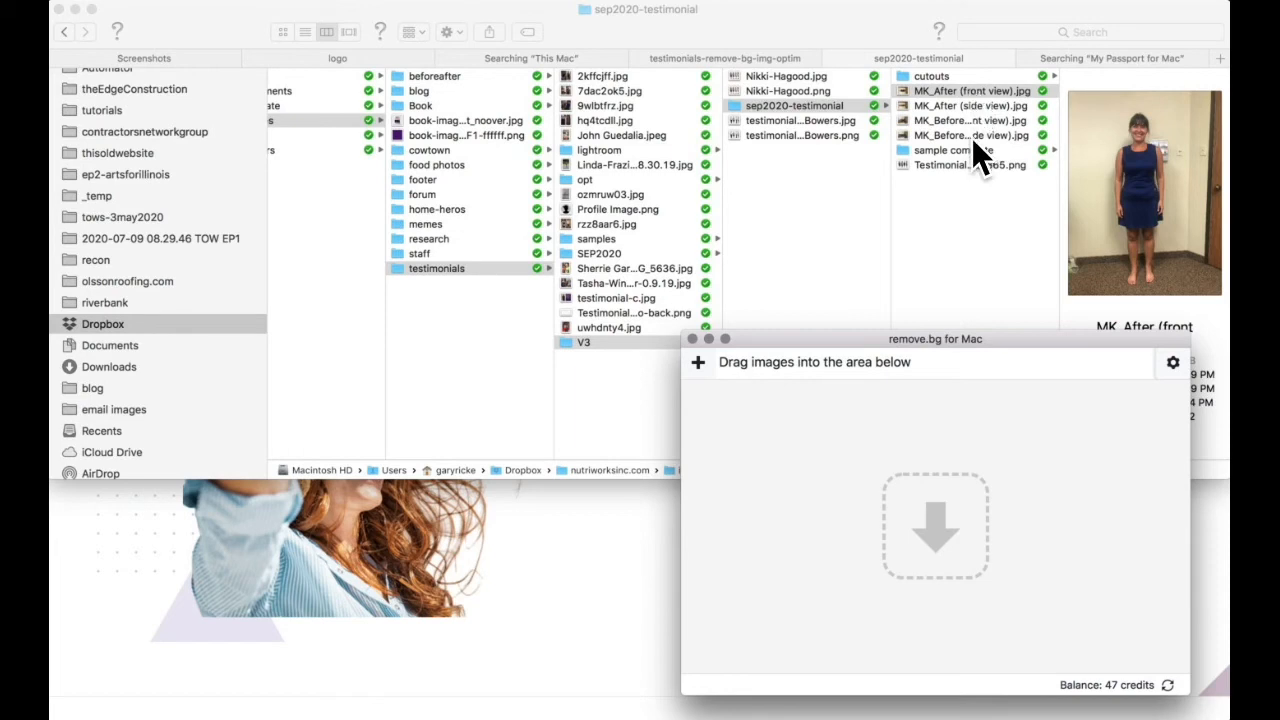
Step: Remove the background of MK_After (front view).jpg with maximum size 4K and preview the resulting PNG in Finder
{"action": "left_click_drag", "start_coordinate": [957, 88], "coordinate": [886, 440]}
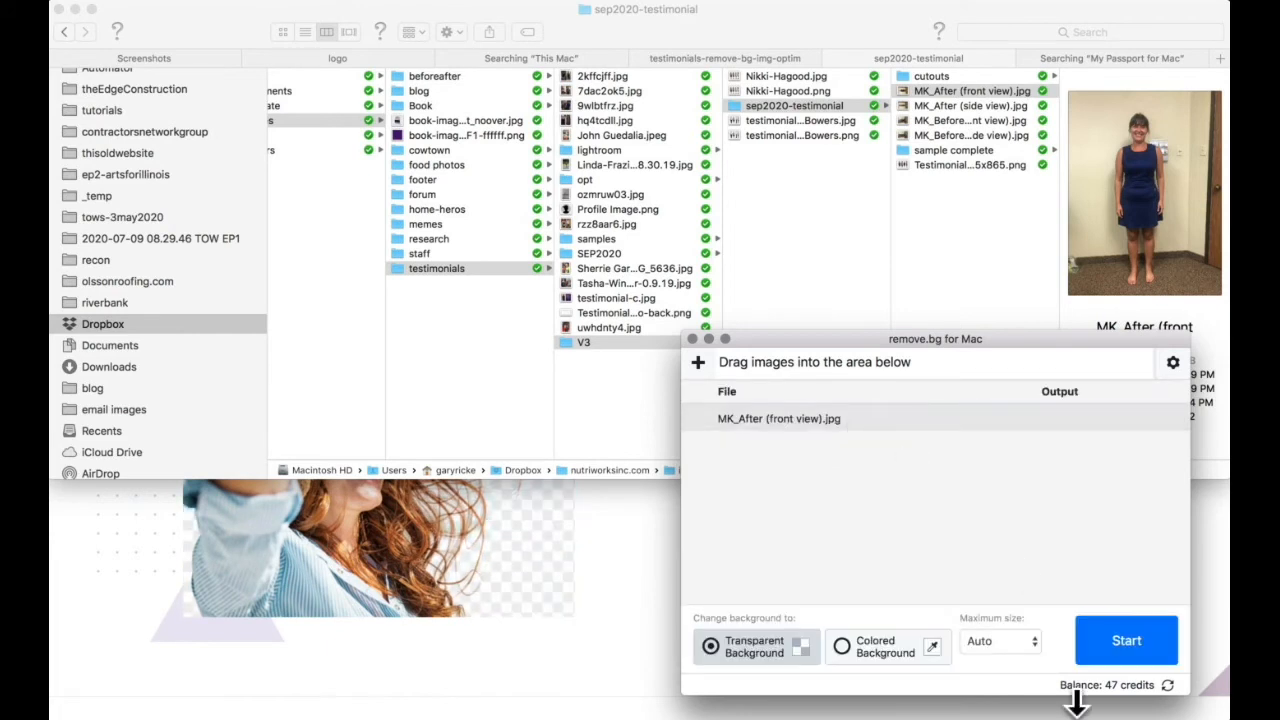
{"action": "left_click", "coordinate": [1035, 642]}
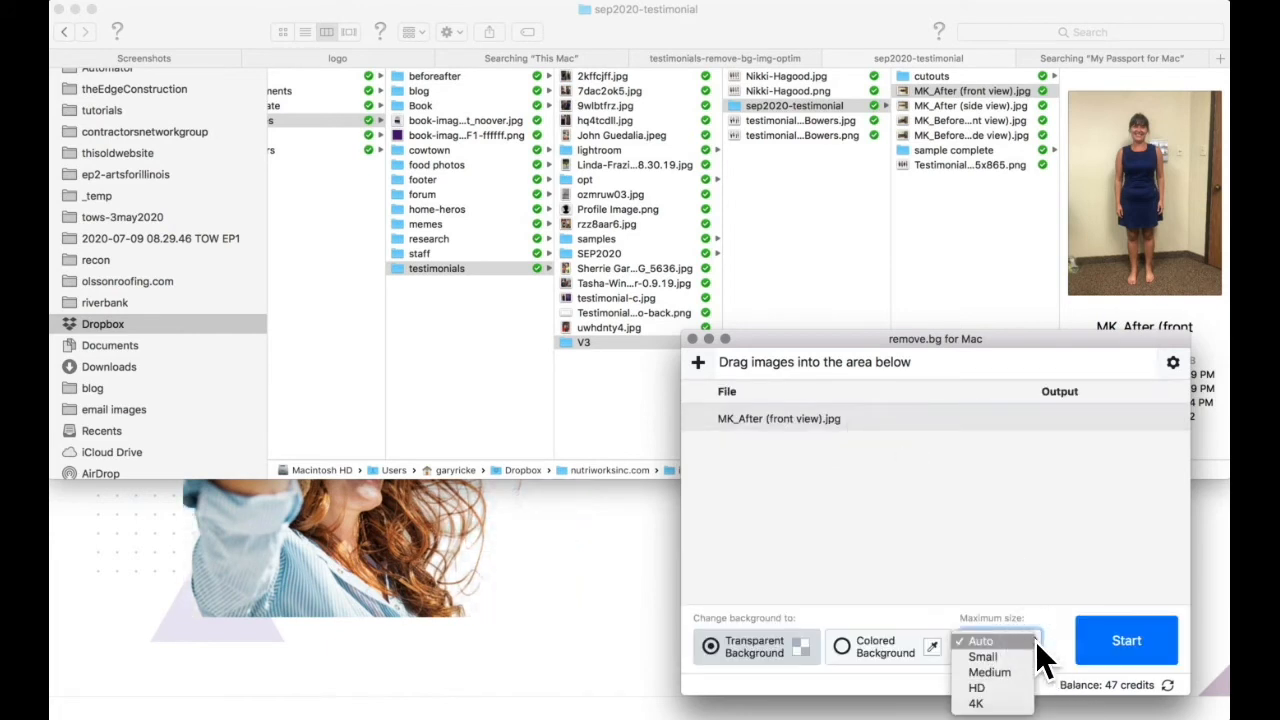
{"action": "left_click", "coordinate": [1000, 704]}
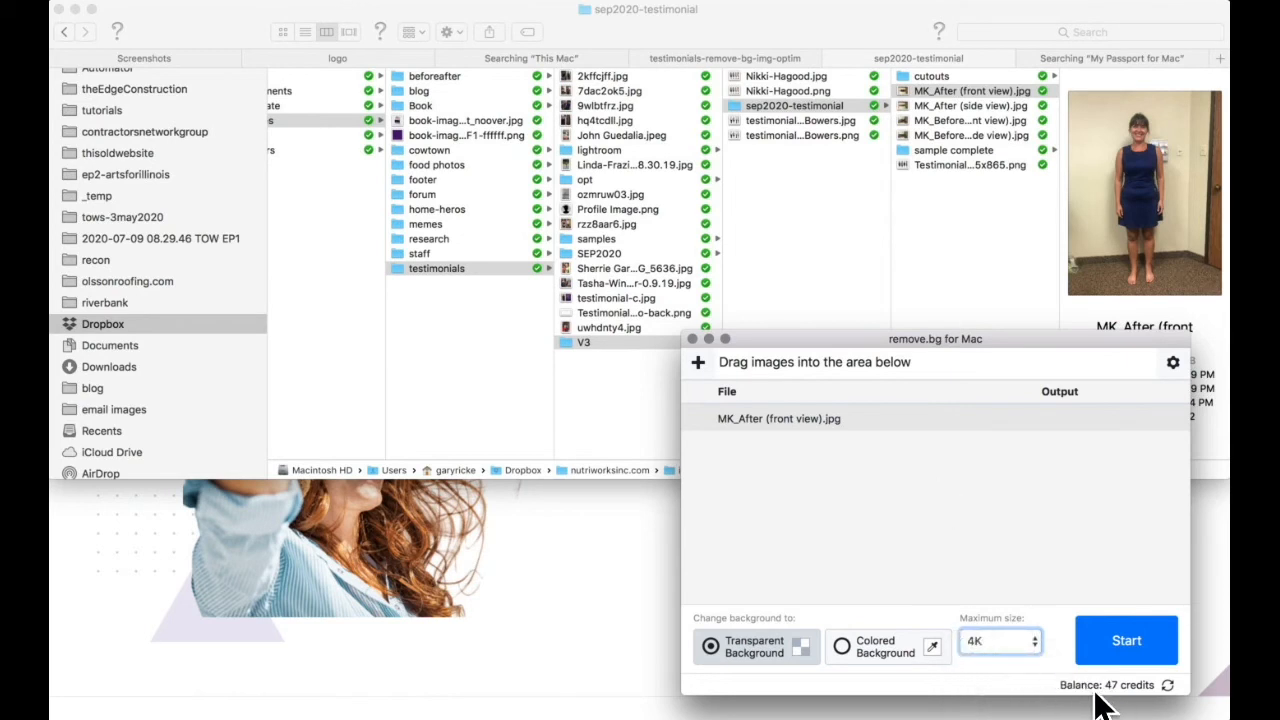
{"action": "left_click", "coordinate": [1097, 648]}
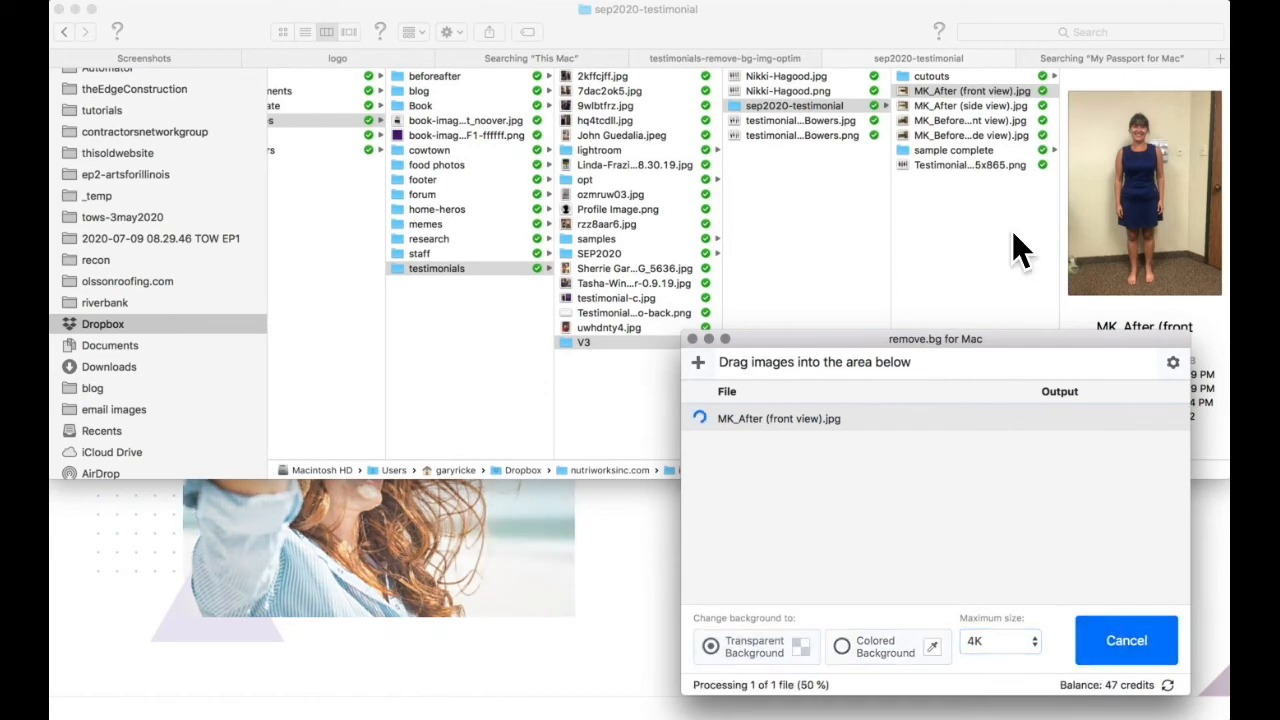
{"action": "left_click", "coordinate": [993, 105]}
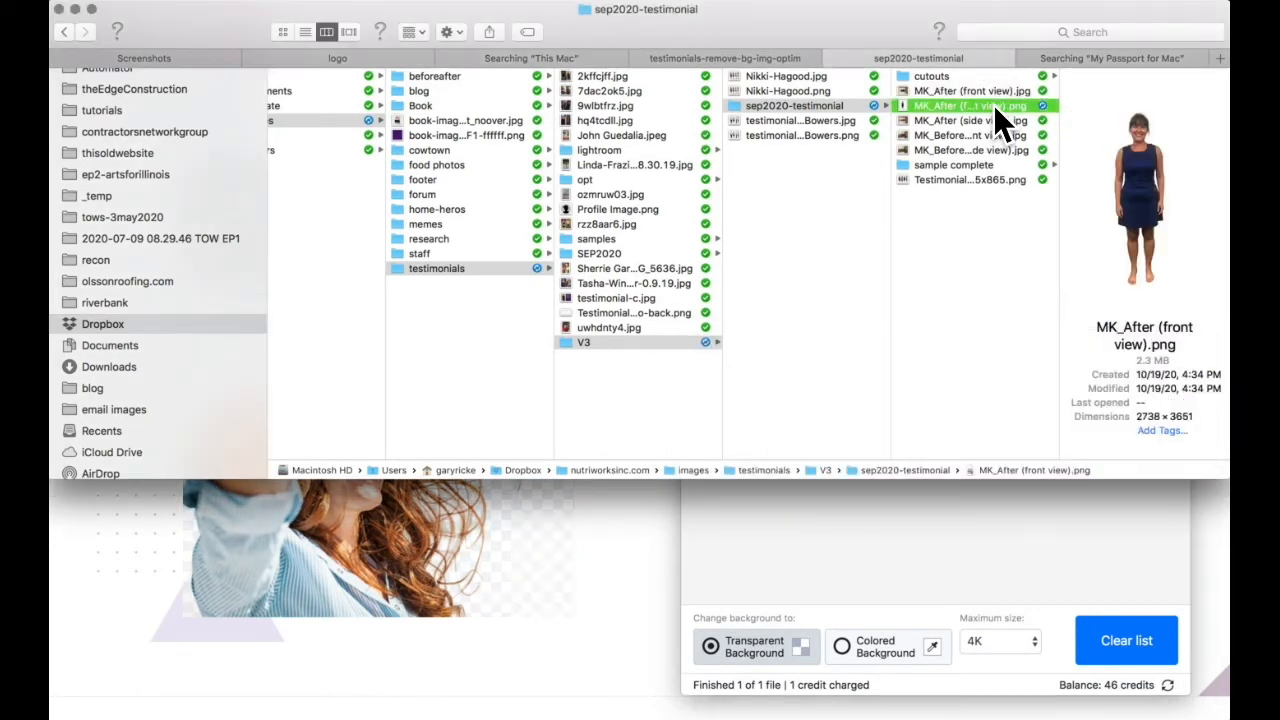
Step: Switch to the remove.bg website in Chrome, log in to the account and open the image upload page
{"action": "key", "text": "super+Tab"}
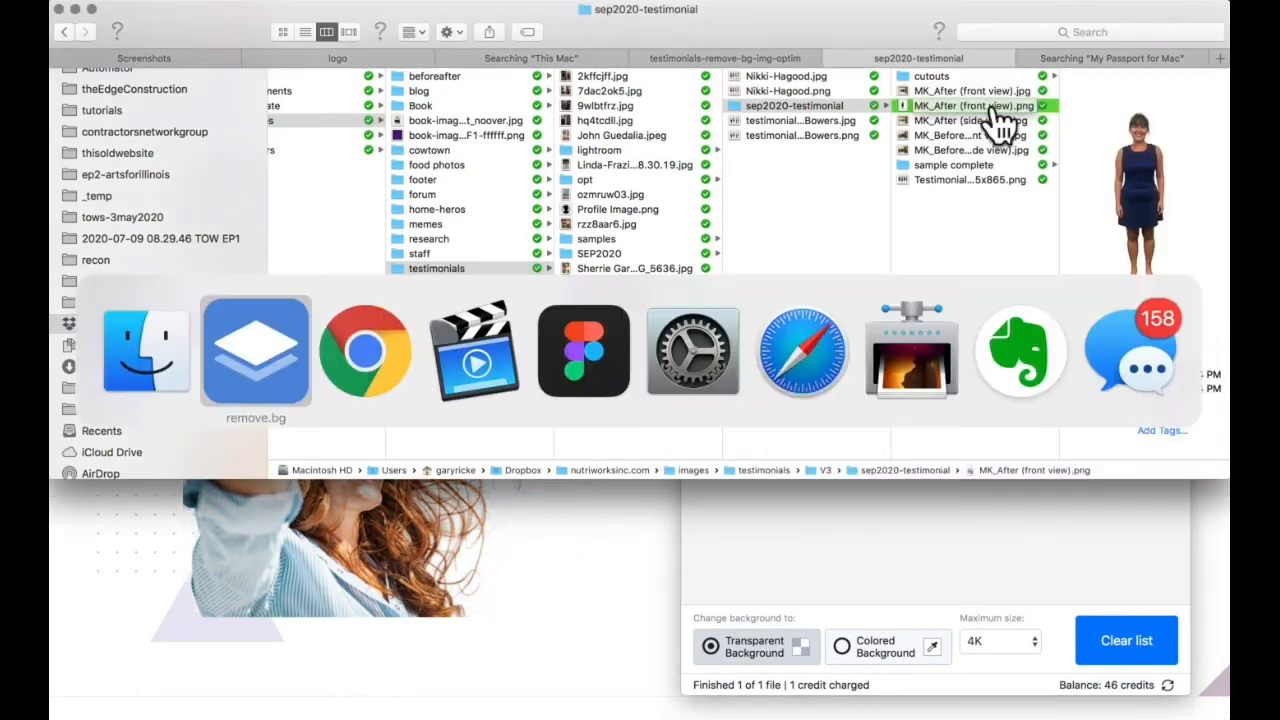
{"action": "key", "text": "super+Tab"}
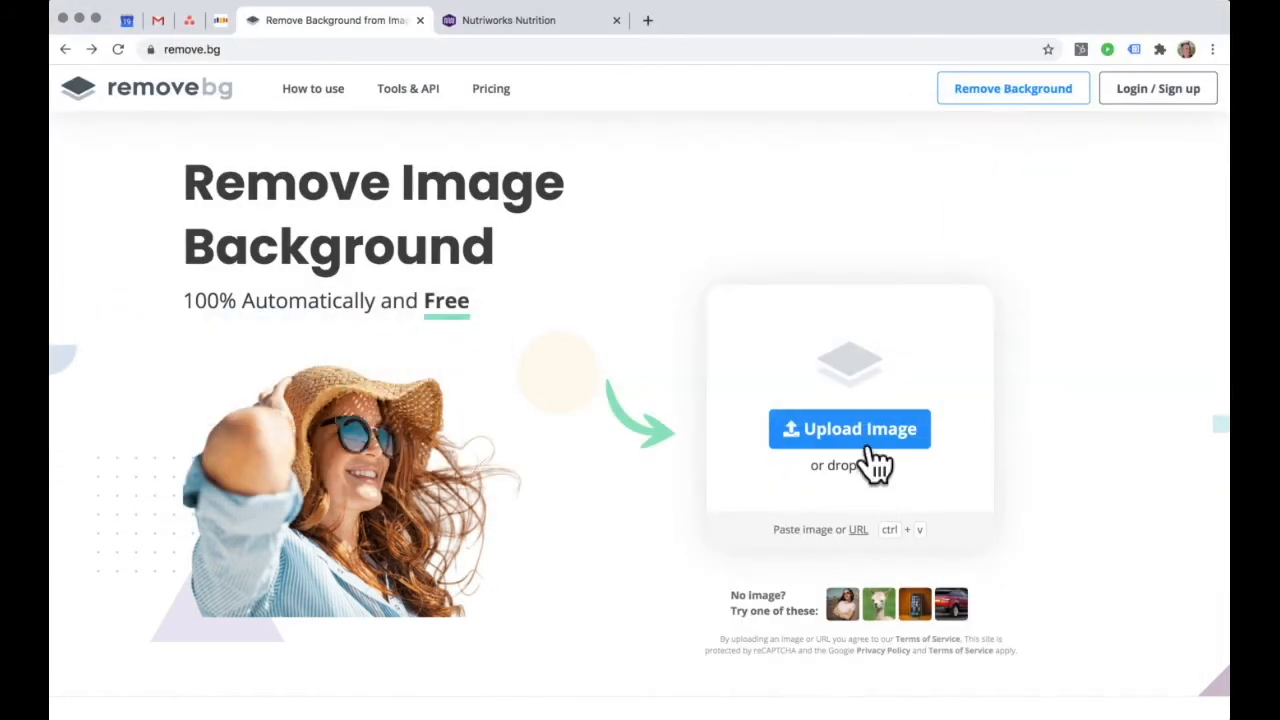
{"action": "left_click", "coordinate": [1168, 92]}
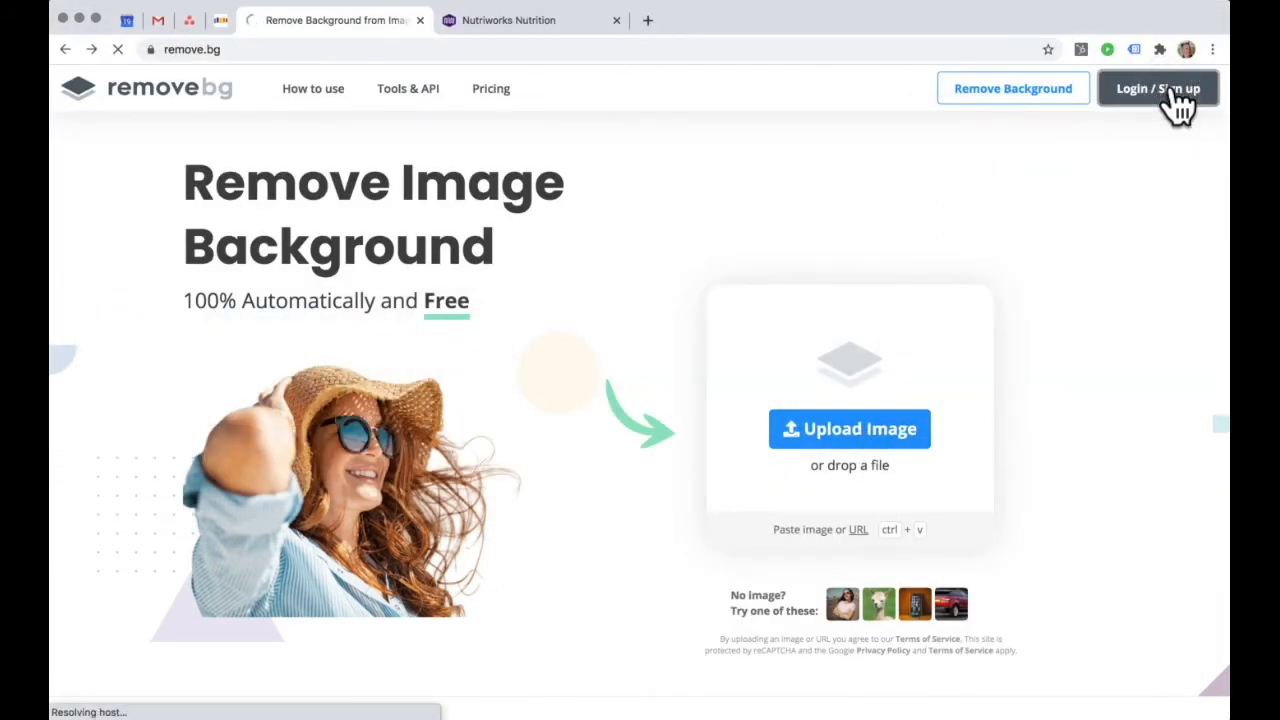
{"action": "left_click", "coordinate": [643, 686]}
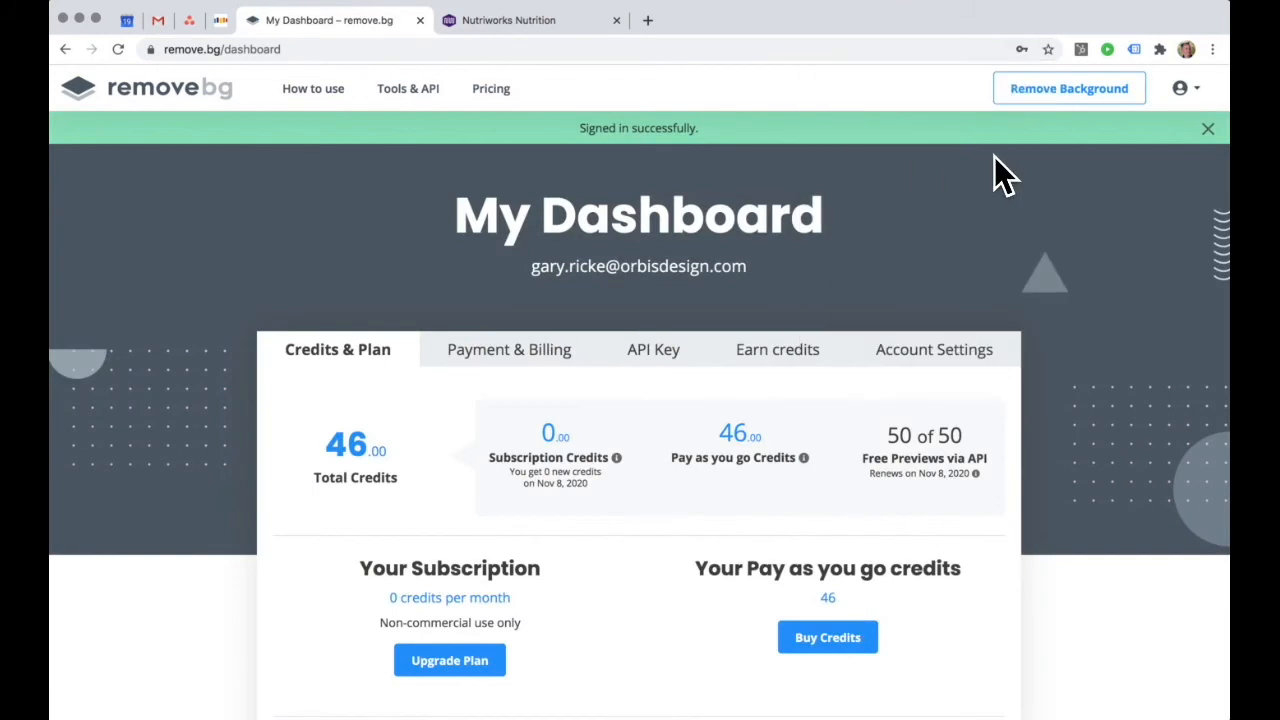
{"action": "left_click", "coordinate": [1062, 92]}
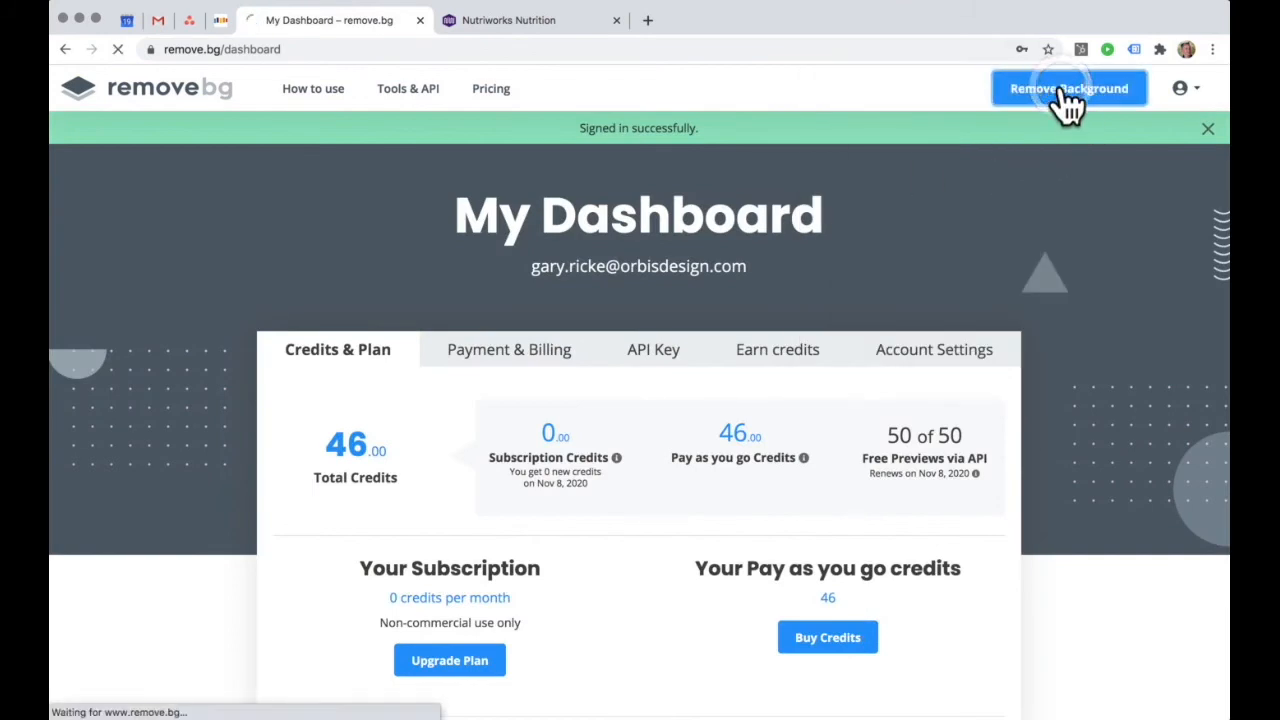
Step: Upload MK_After (side view).jpg from the Finder folder to the remove.bg page to remove its background
{"action": "key", "text": "super+Tab"}
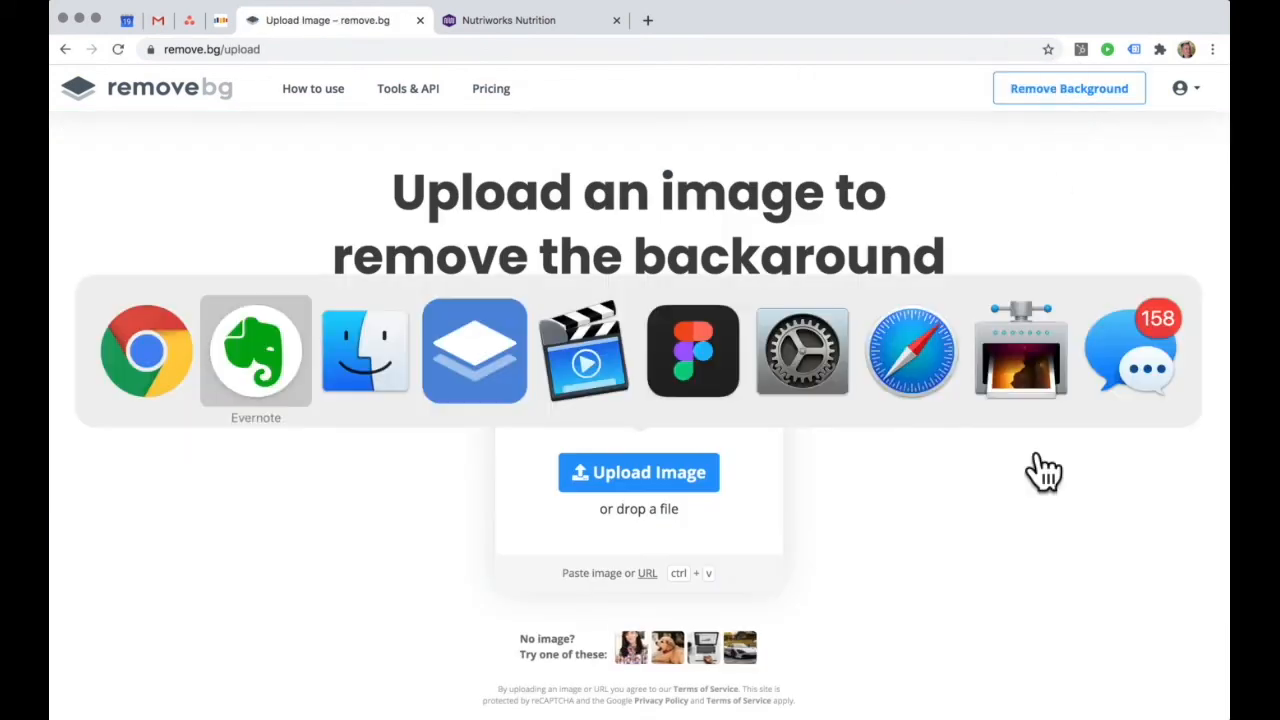
{"action": "key", "text": "super+Tab"}
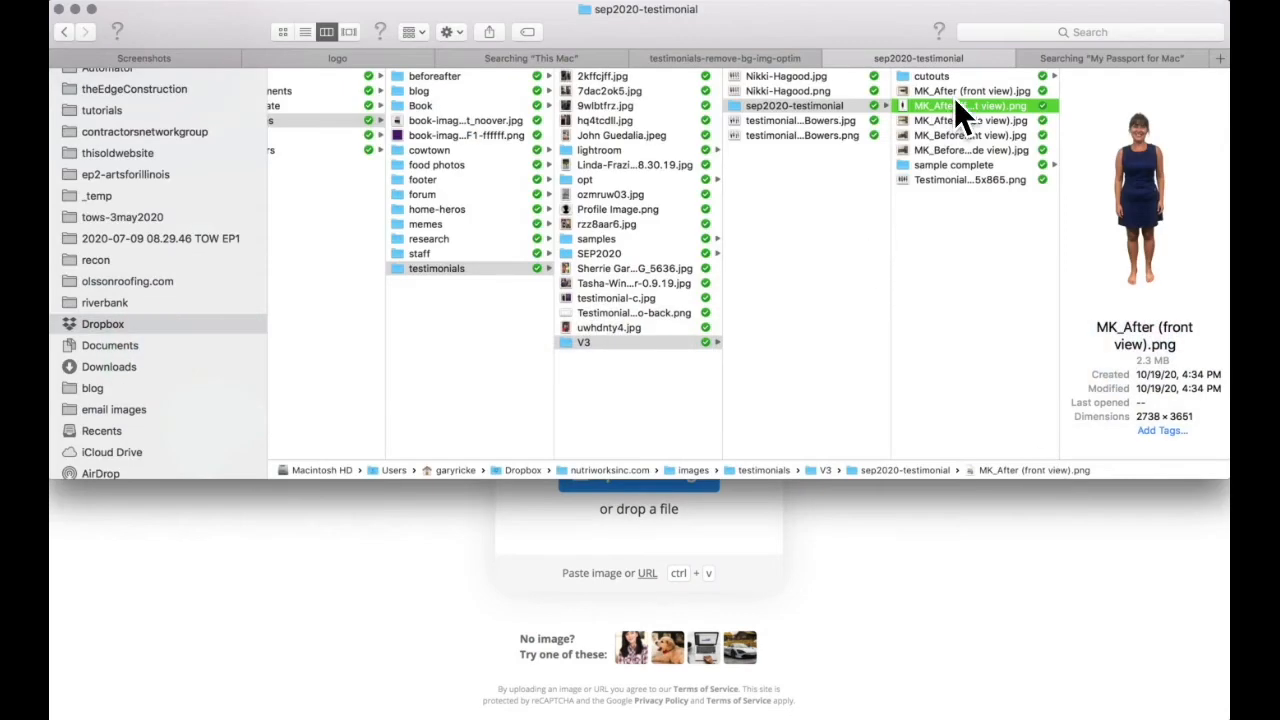
{"action": "left_click", "coordinate": [939, 91]}
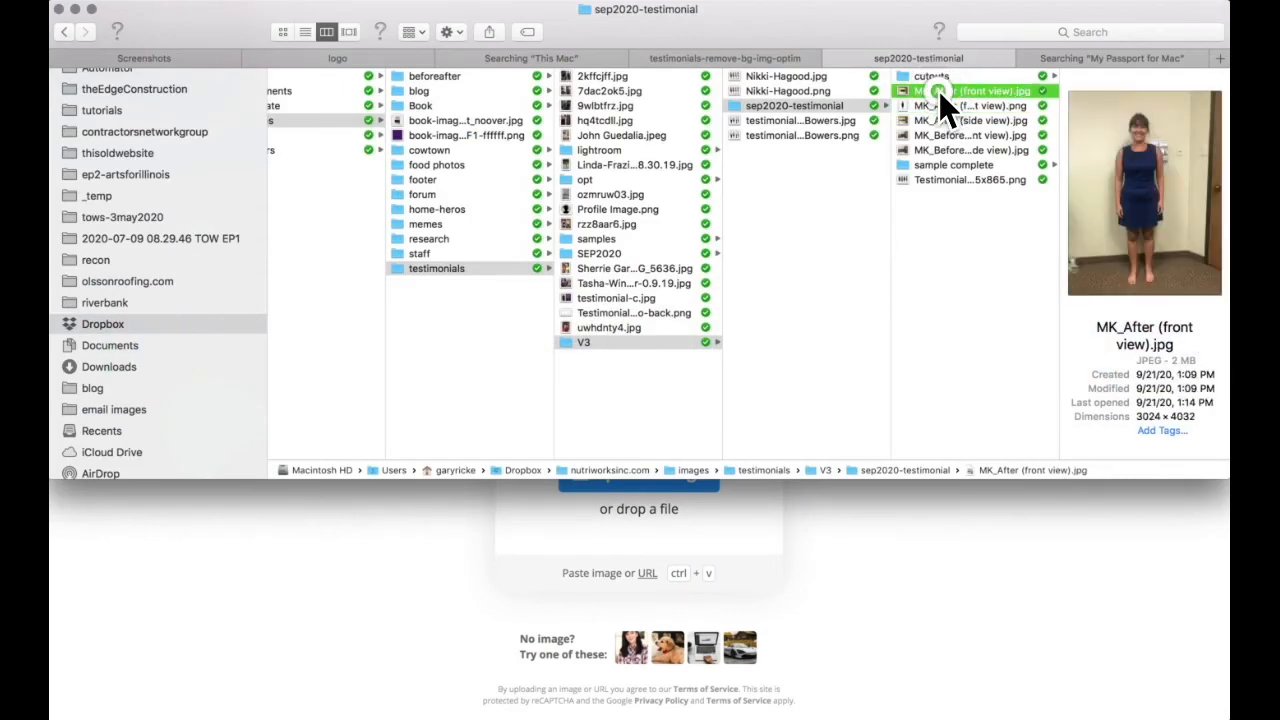
{"action": "left_click", "coordinate": [927, 119]}
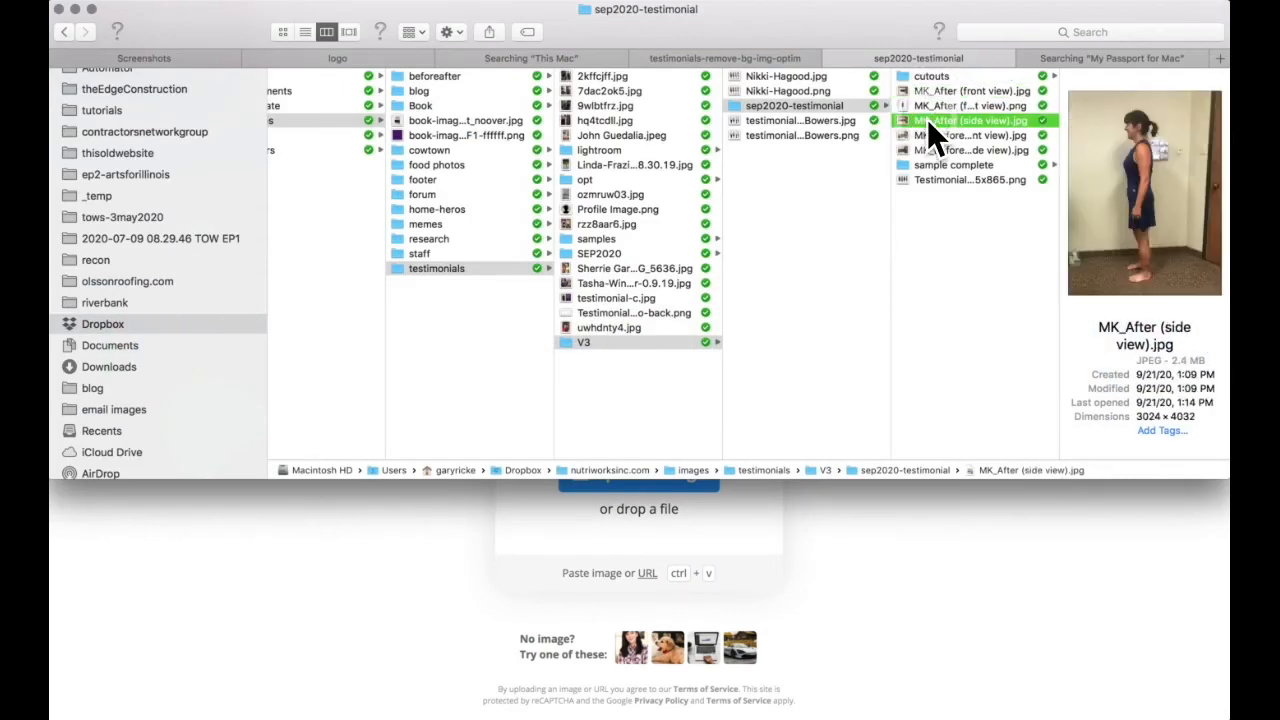
{"action": "left_click_drag", "start_coordinate": [927, 119], "coordinate": [637, 397]}
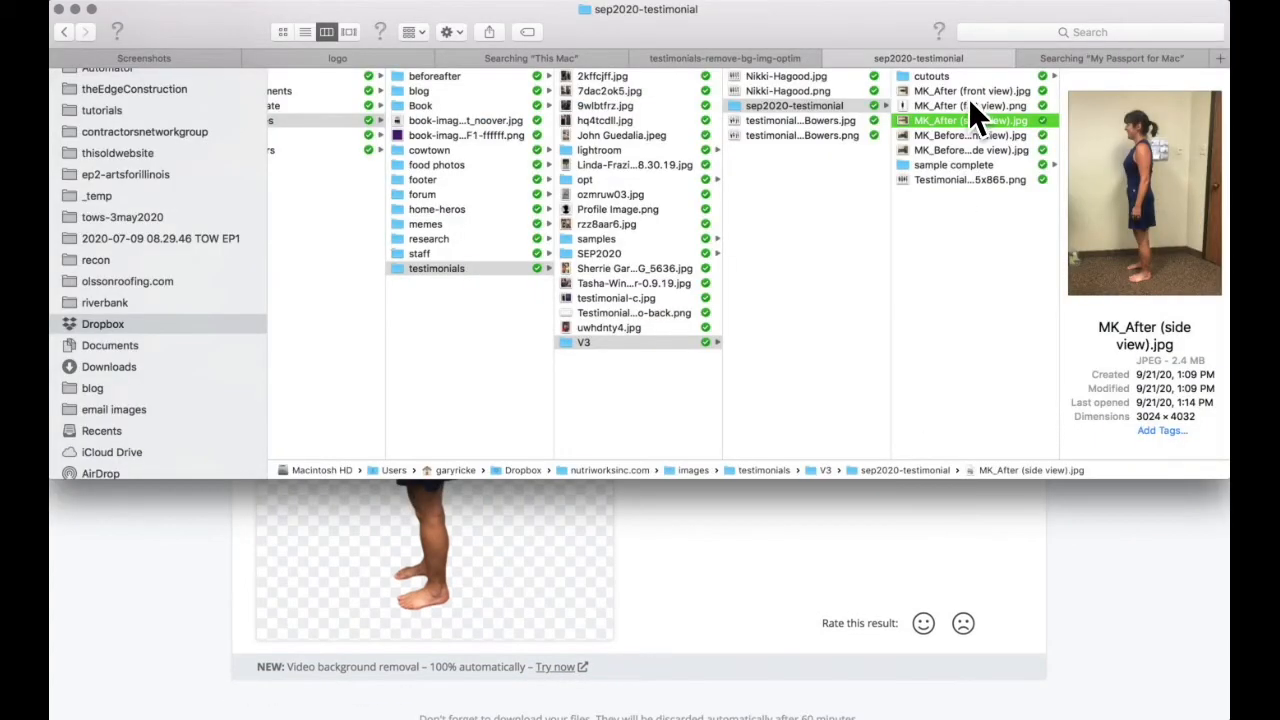
Step: Preview the front-view cutout in Finder, then browse the PNG files in the cutouts folder
{"action": "left_click", "coordinate": [965, 104]}
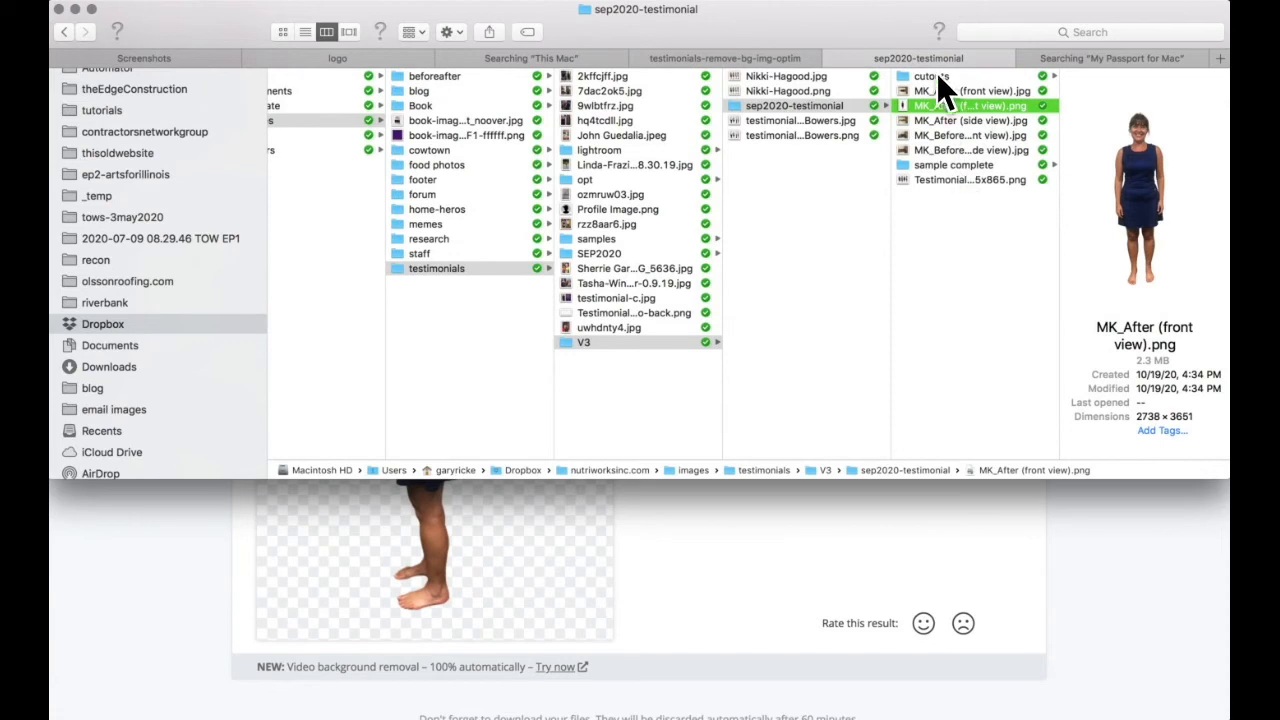
{"action": "left_click", "coordinate": [1022, 77]}
{"action": "left_click", "coordinate": [1083, 76]}
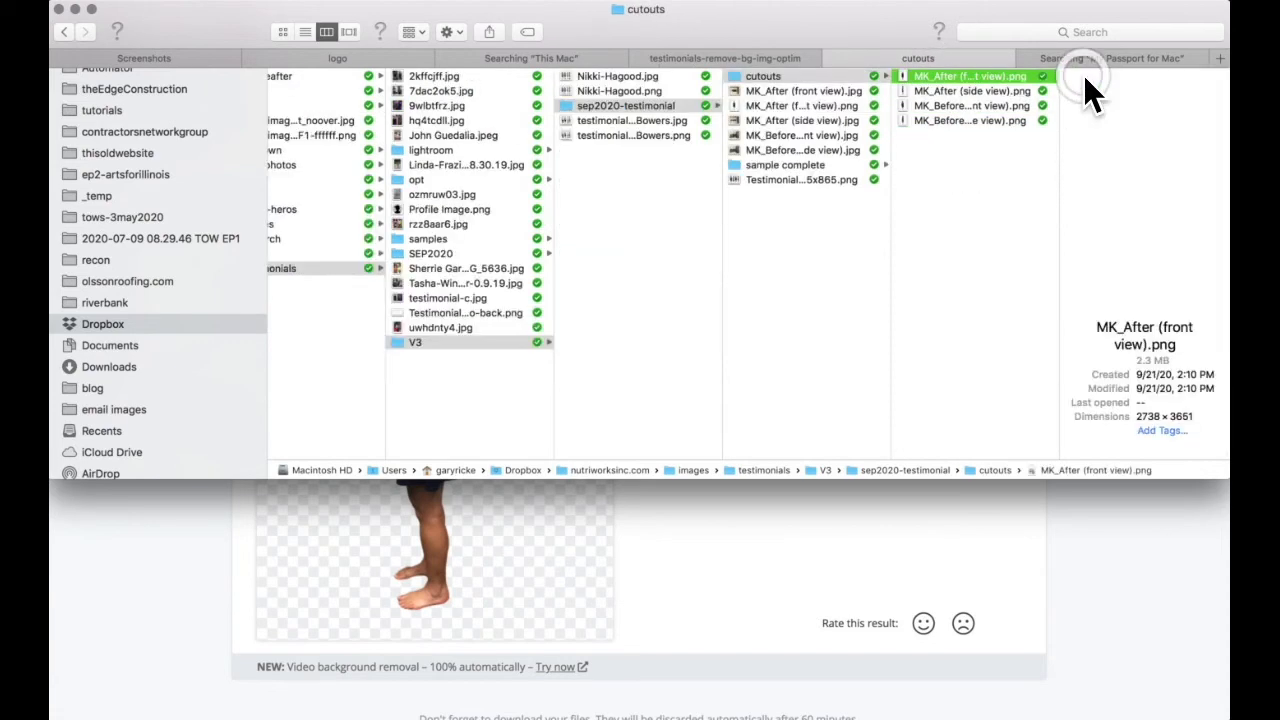
{"action": "key", "text": "Down"}
{"action": "key", "text": "Down"}
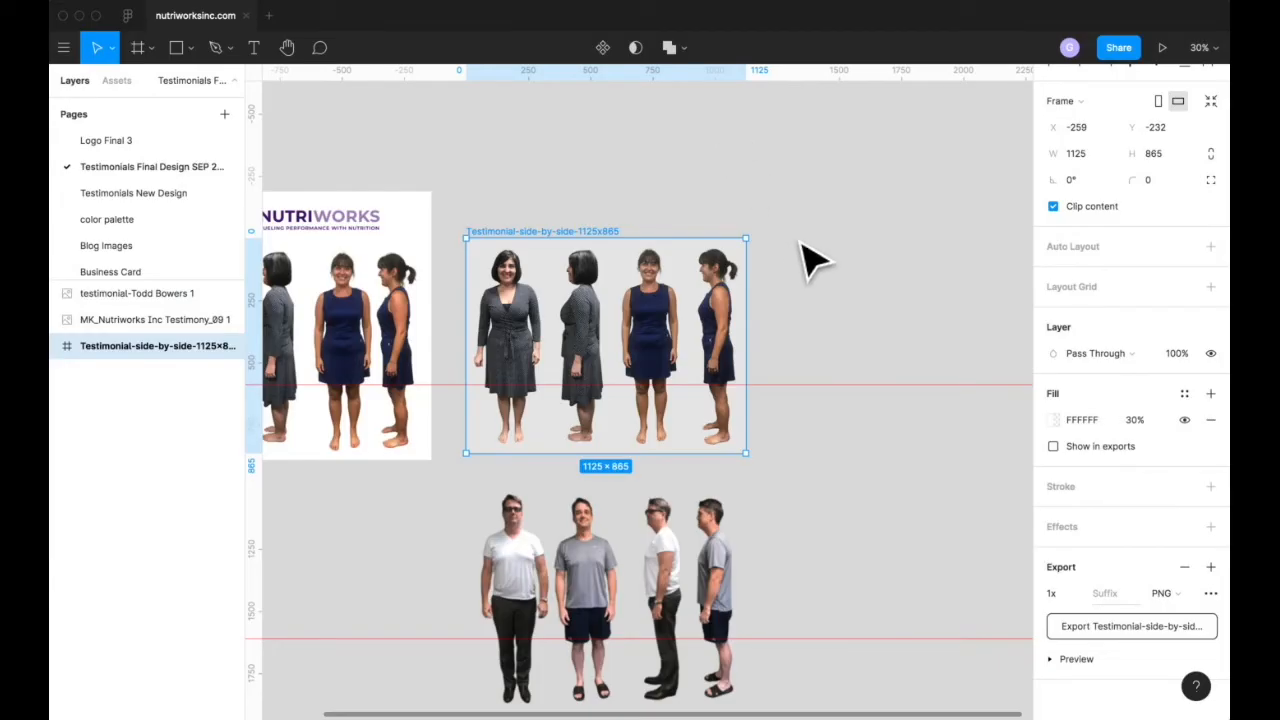
Step: Examine the Testimonial-side-by-side-1125x865 frame's layers, checking each of the four MK before and after cutouts inside Group 1
{"action": "scroll", "coordinate": [805, 250], "scroll_direction": "right", "scroll_amount": 1}
{"action": "scroll", "coordinate": [800, 242], "scroll_direction": "left", "scroll_amount": 1}
{"action": "left_click", "coordinate": [578, 232]}
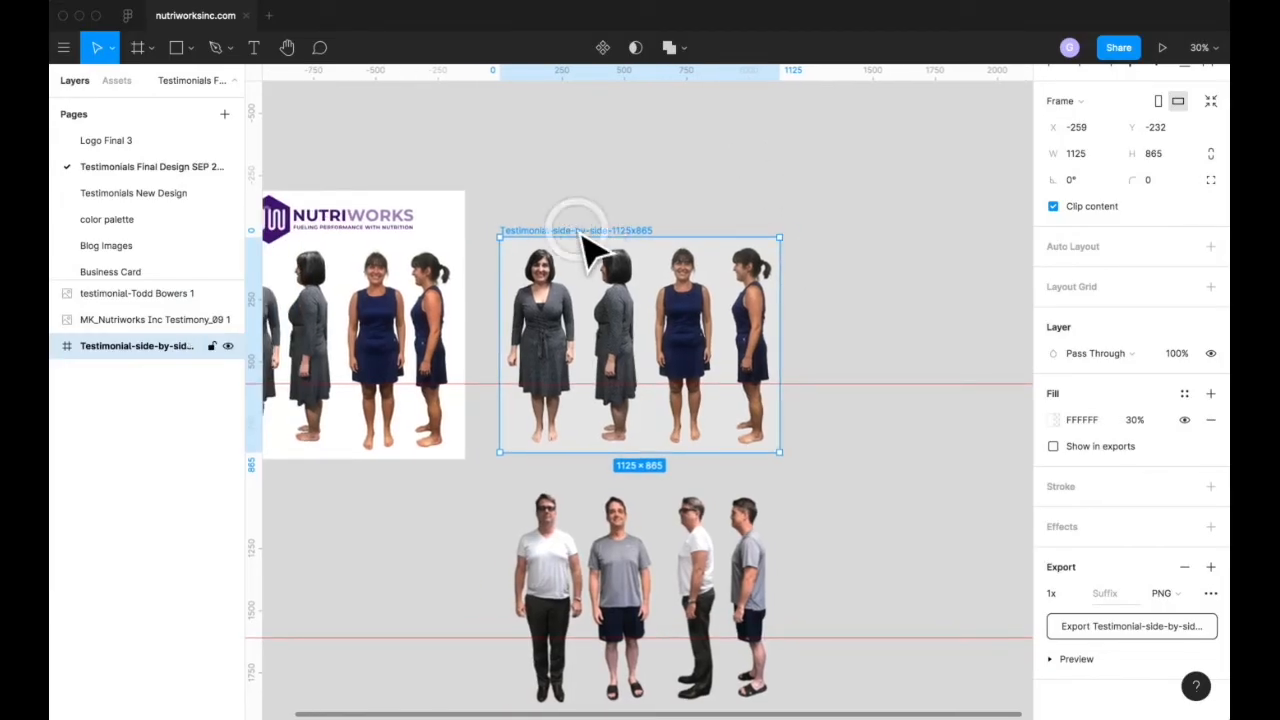
{"action": "left_click", "coordinate": [55, 346]}
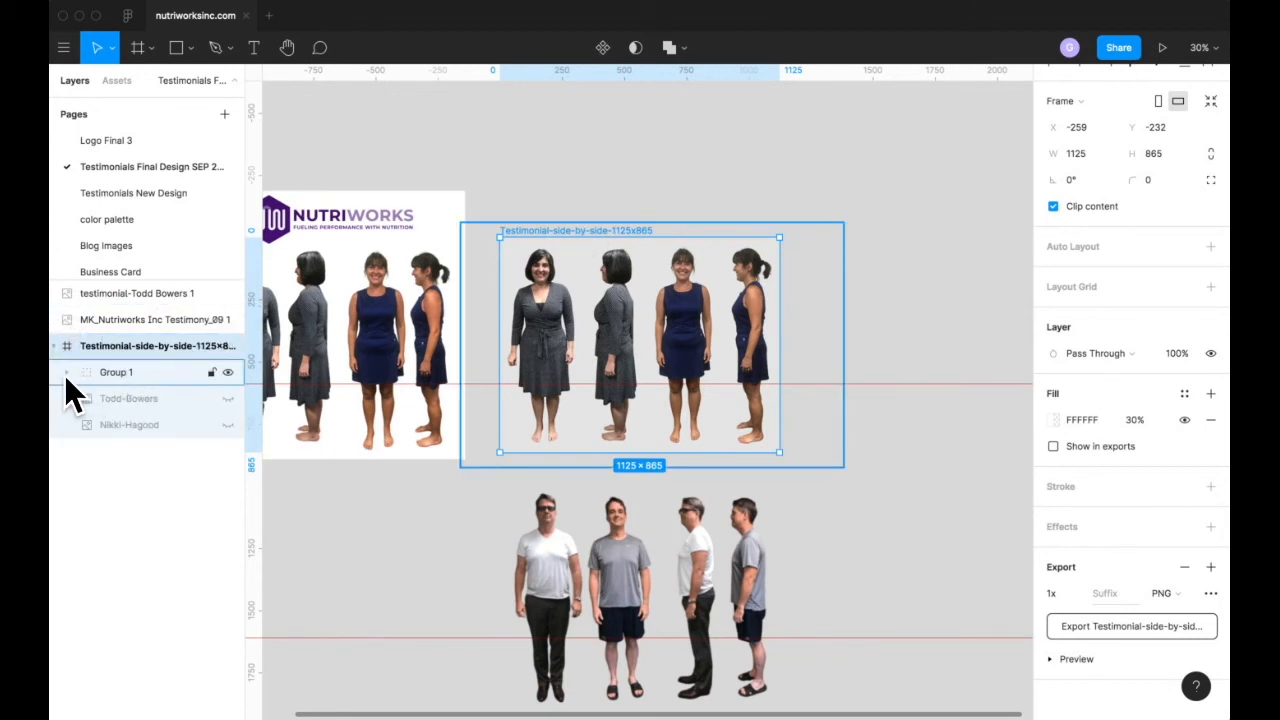
{"action": "left_click", "coordinate": [66, 372]}
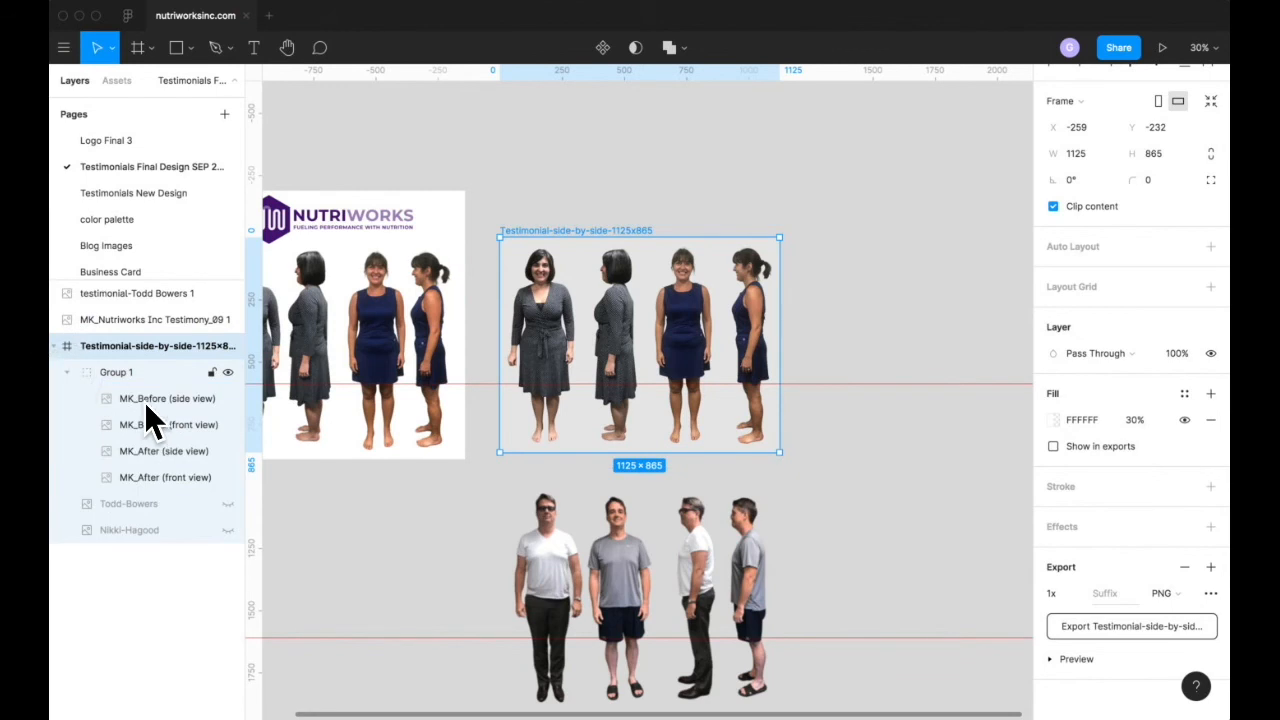
{"action": "left_click", "coordinate": [150, 408]}
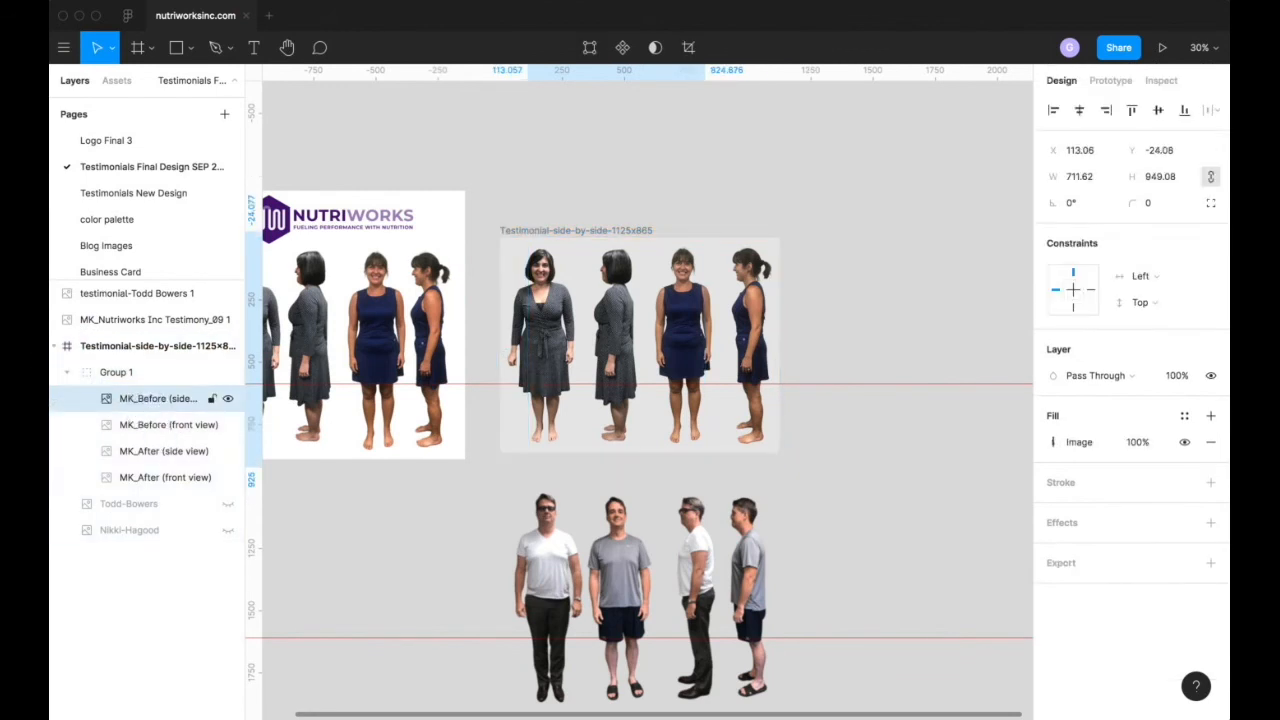
{"action": "left_click", "coordinate": [144, 428]}
{"action": "left_click", "coordinate": [144, 449]}
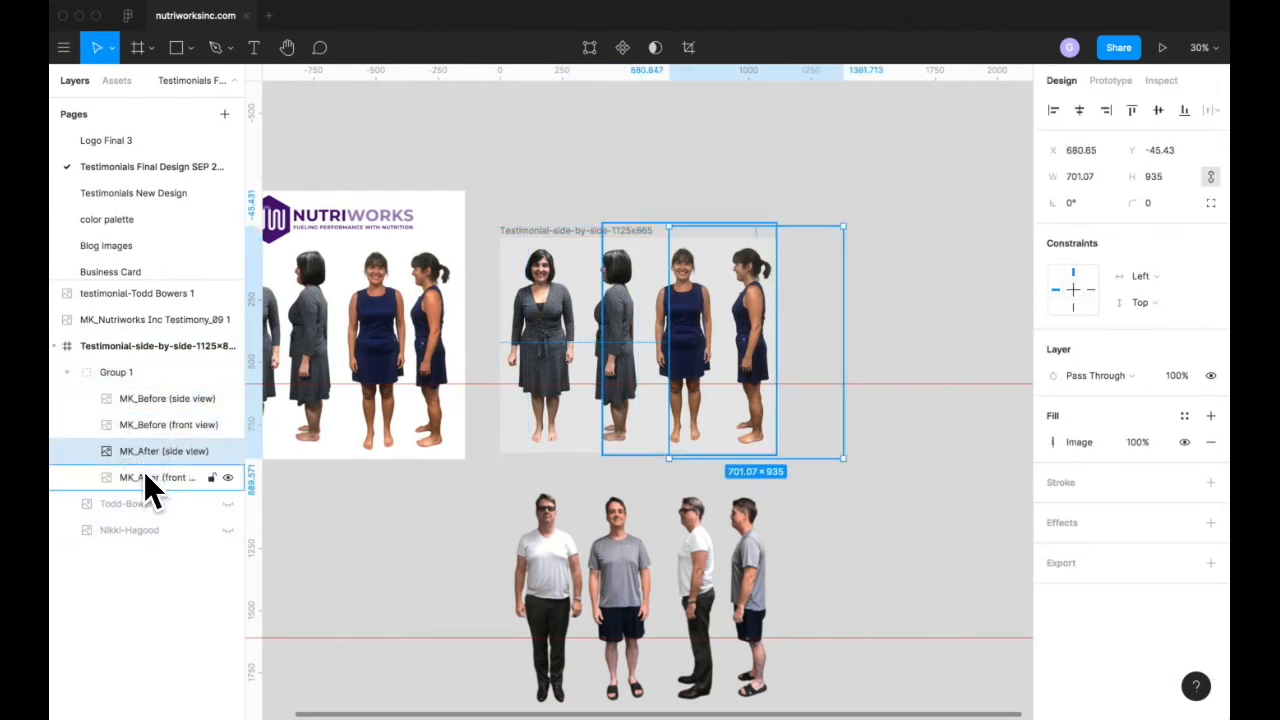
{"action": "left_click", "coordinate": [144, 477]}
{"action": "left_click", "coordinate": [88, 347]}
{"action": "left_click", "coordinate": [54, 345]}
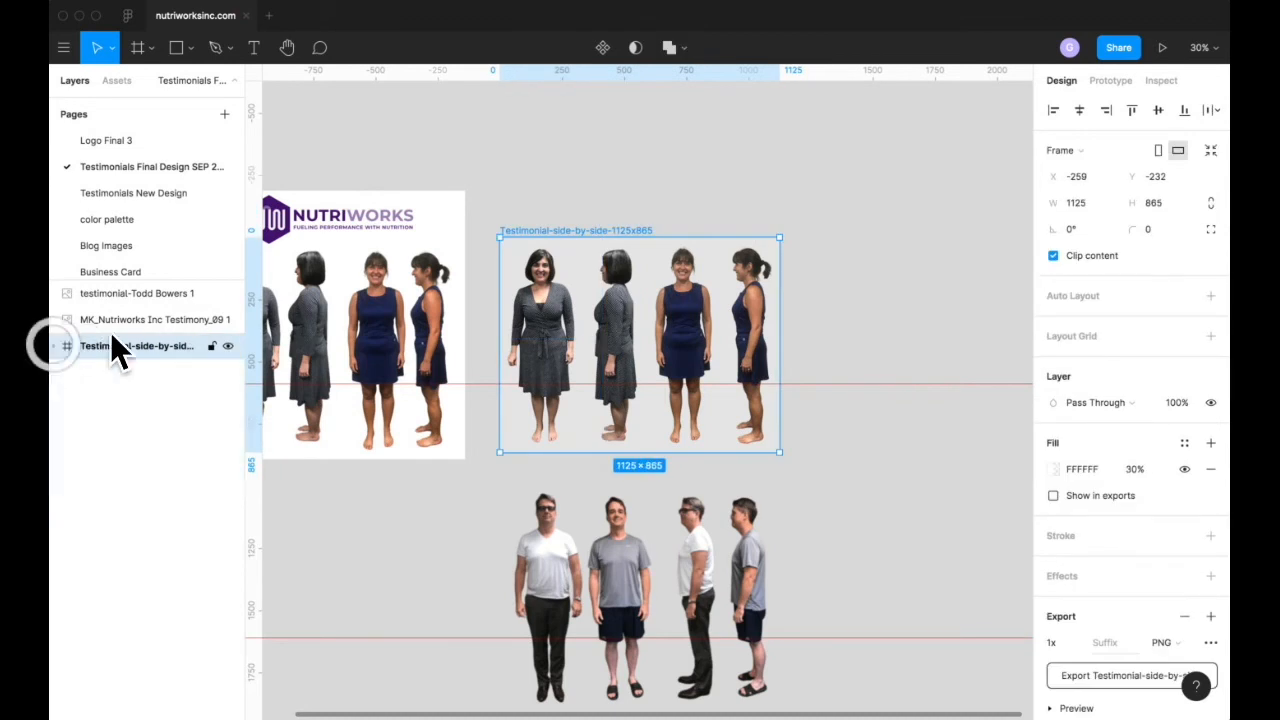
Step: Duplicate the Testimonial-side-by-side-1125x865 frame above the original and delete the two hidden client image layers from the copy
{"action": "scroll", "coordinate": [640, 251], "scroll_direction": "up", "scroll_amount": 2}
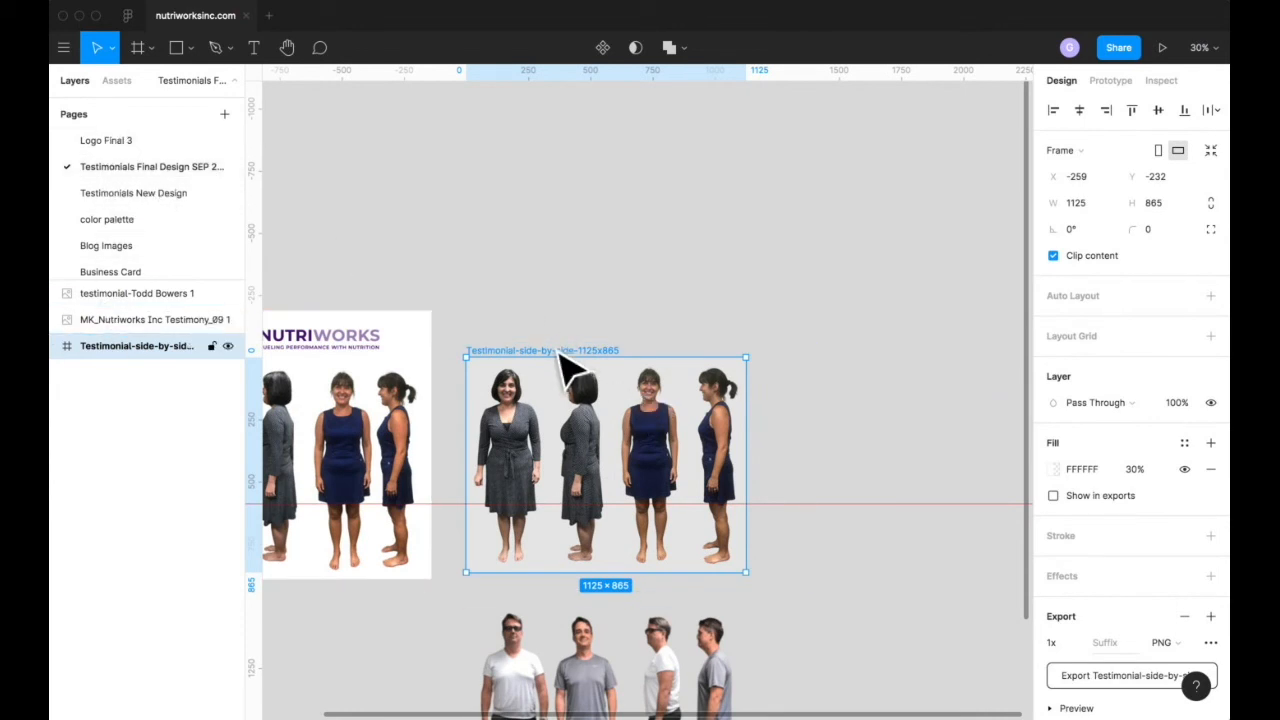
{"action": "left_click_drag", "start_coordinate": [563, 370], "coordinate": [553, 100]}
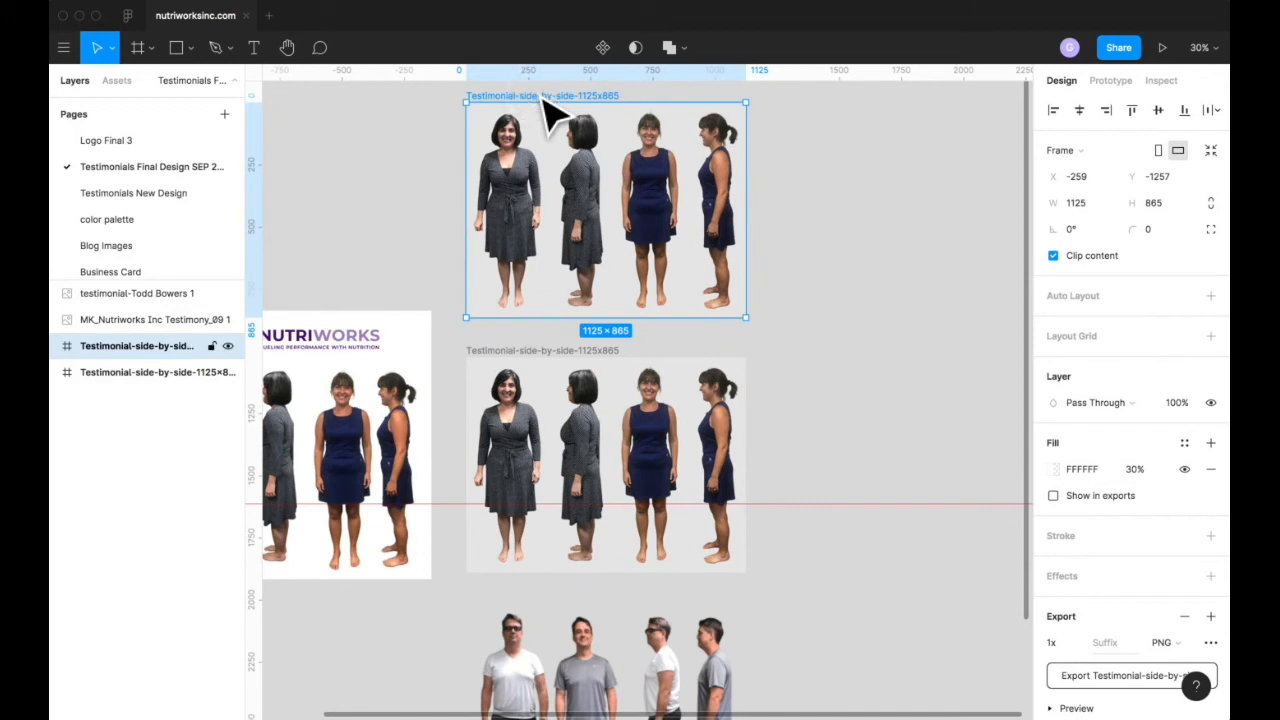
{"action": "left_click", "coordinate": [54, 345]}
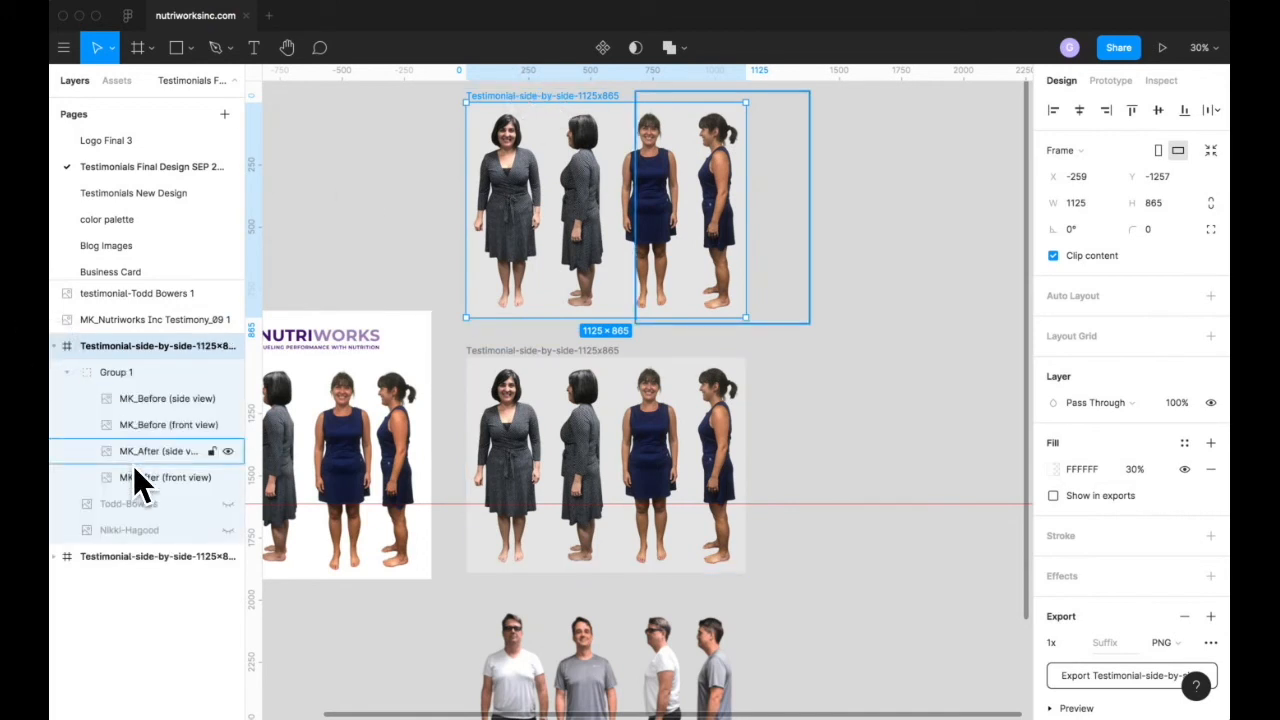
{"action": "left_click", "coordinate": [129, 505]}
{"action": "left_click", "coordinate": [137, 529], "text": "shift"}
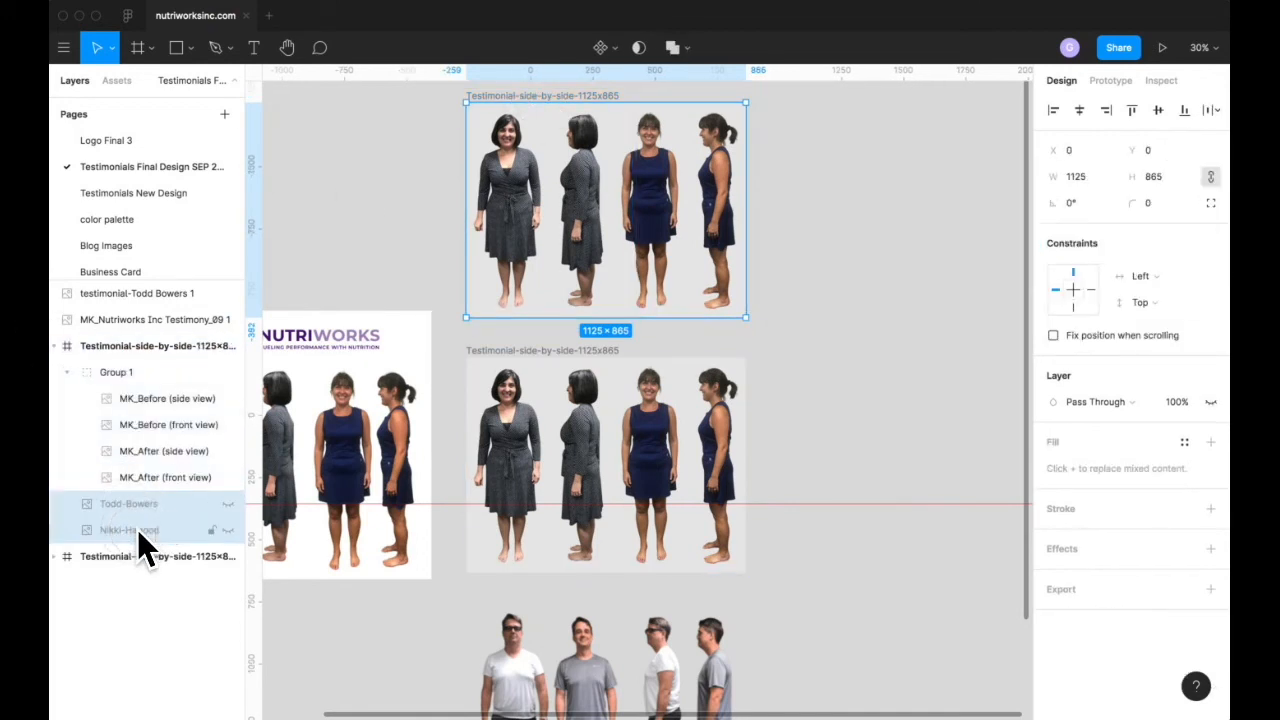
{"action": "key", "text": "Delete"}
Step: Set the opacity of Group 1, which holds the four MK cutouts in the duplicated frame, to 10%
{"action": "left_click", "coordinate": [135, 397]}
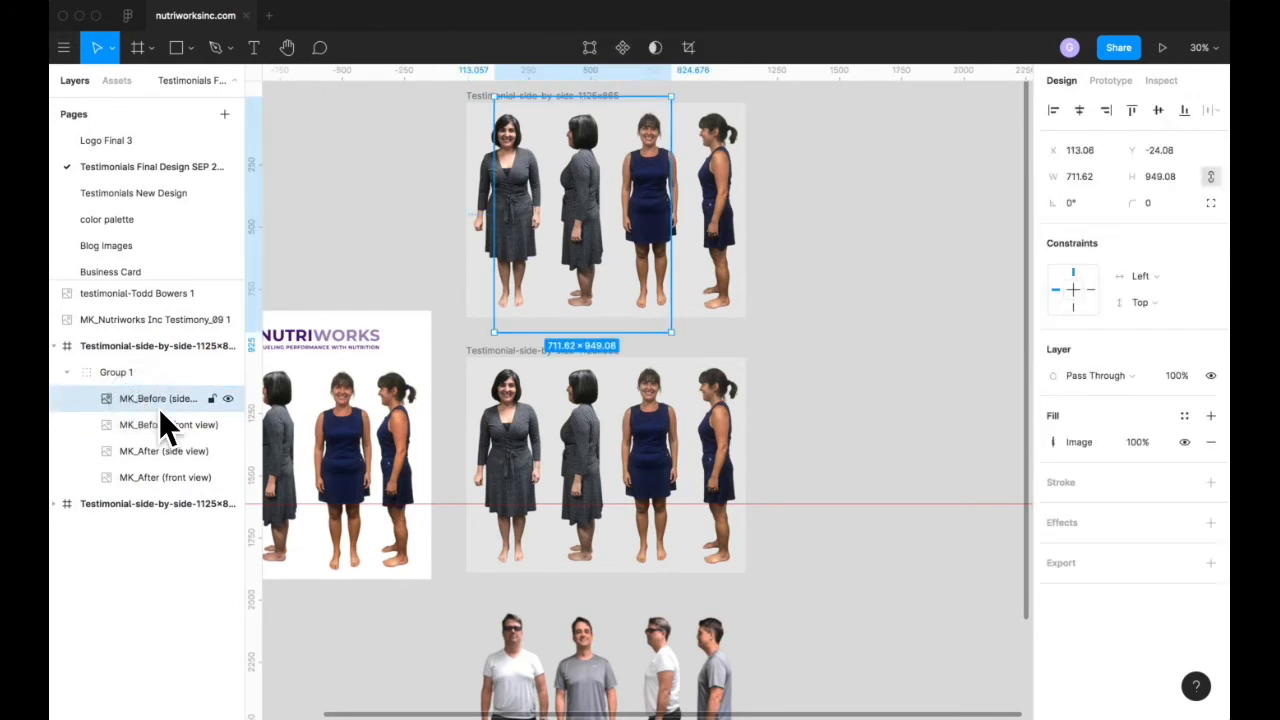
{"action": "left_click", "coordinate": [160, 424], "text": "shift"}
{"action": "left_click", "coordinate": [158, 450], "text": "shift"}
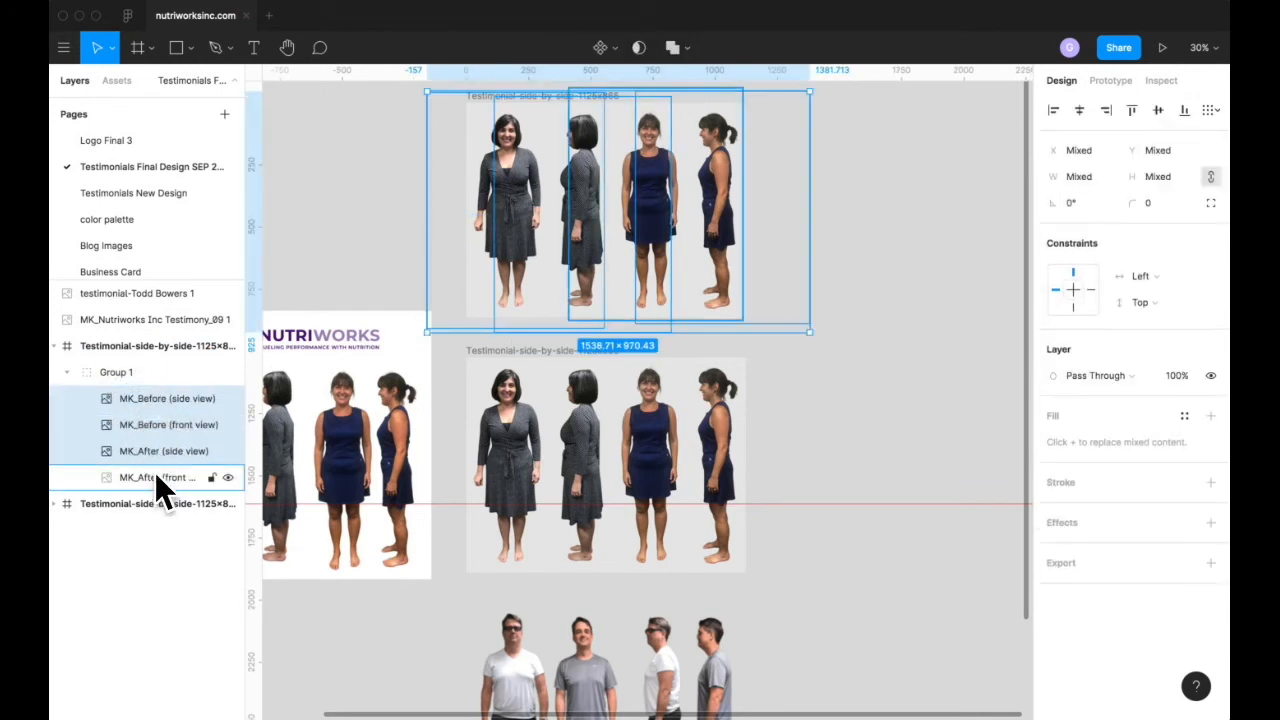
{"action": "left_click", "coordinate": [156, 476], "text": "shift"}
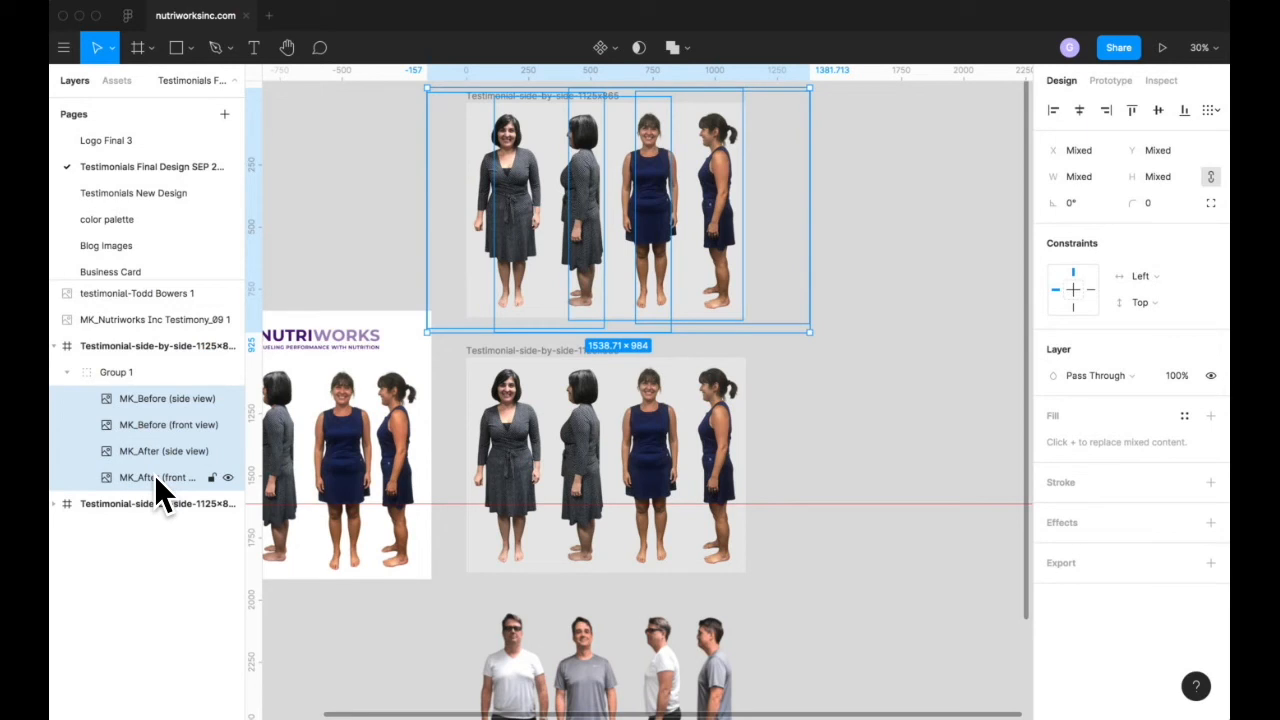
{"action": "left_click", "coordinate": [117, 371]}
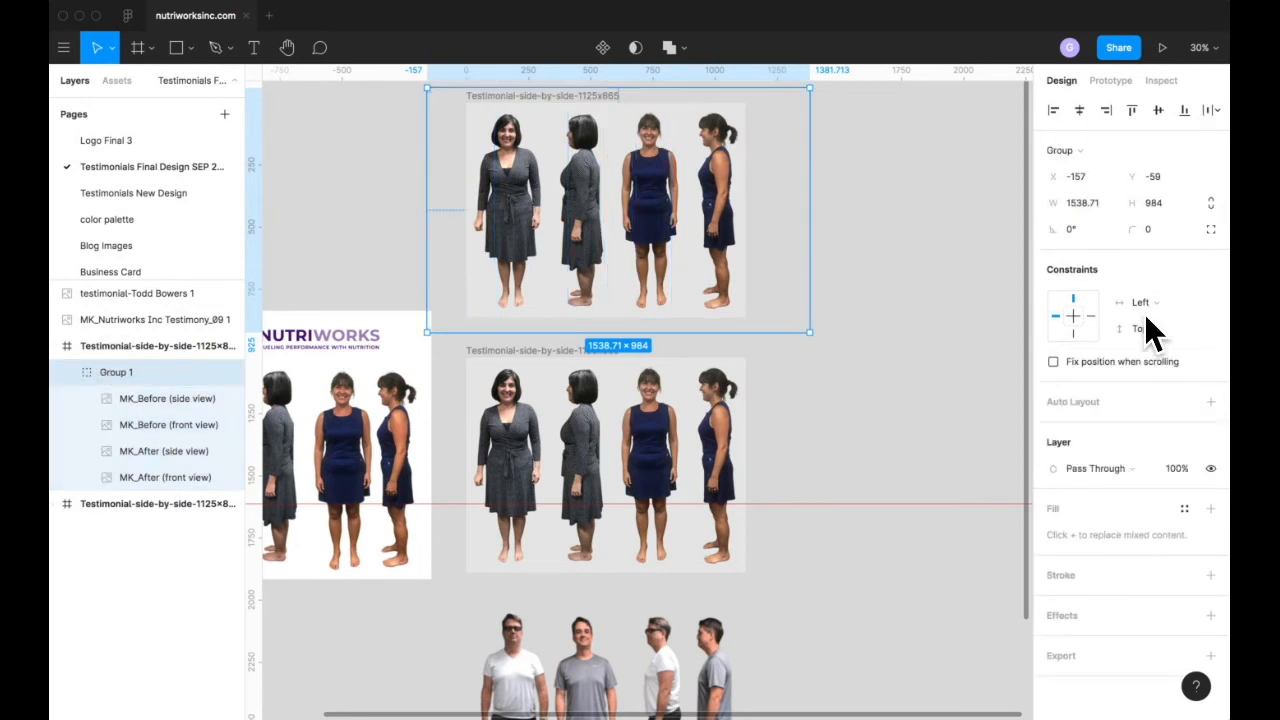
{"action": "left_click", "coordinate": [1175, 468]}
{"action": "type", "text": "10"}
{"action": "key", "text": "Return"}
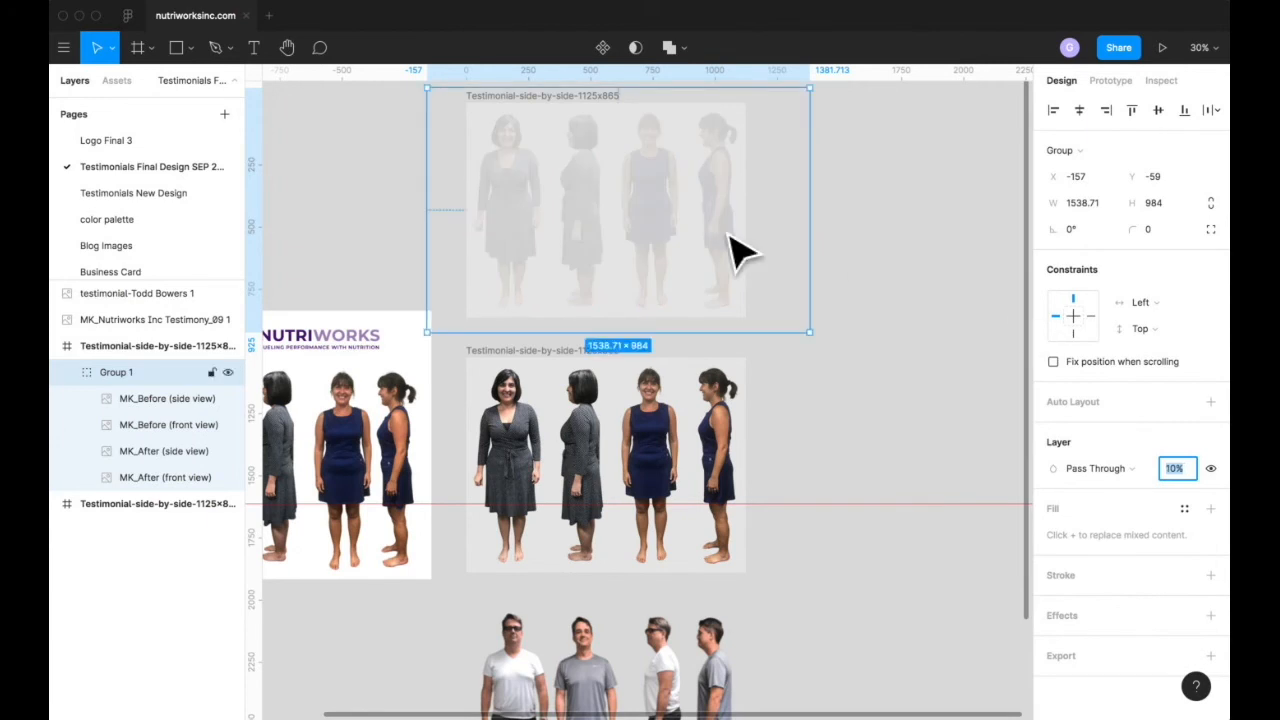
Step: Place MK_Before (front view).png from the Finder cutouts folder on the Figma canvas and scale it proportionally to about 767 × 1022
{"action": "key", "text": "super+Tab"}
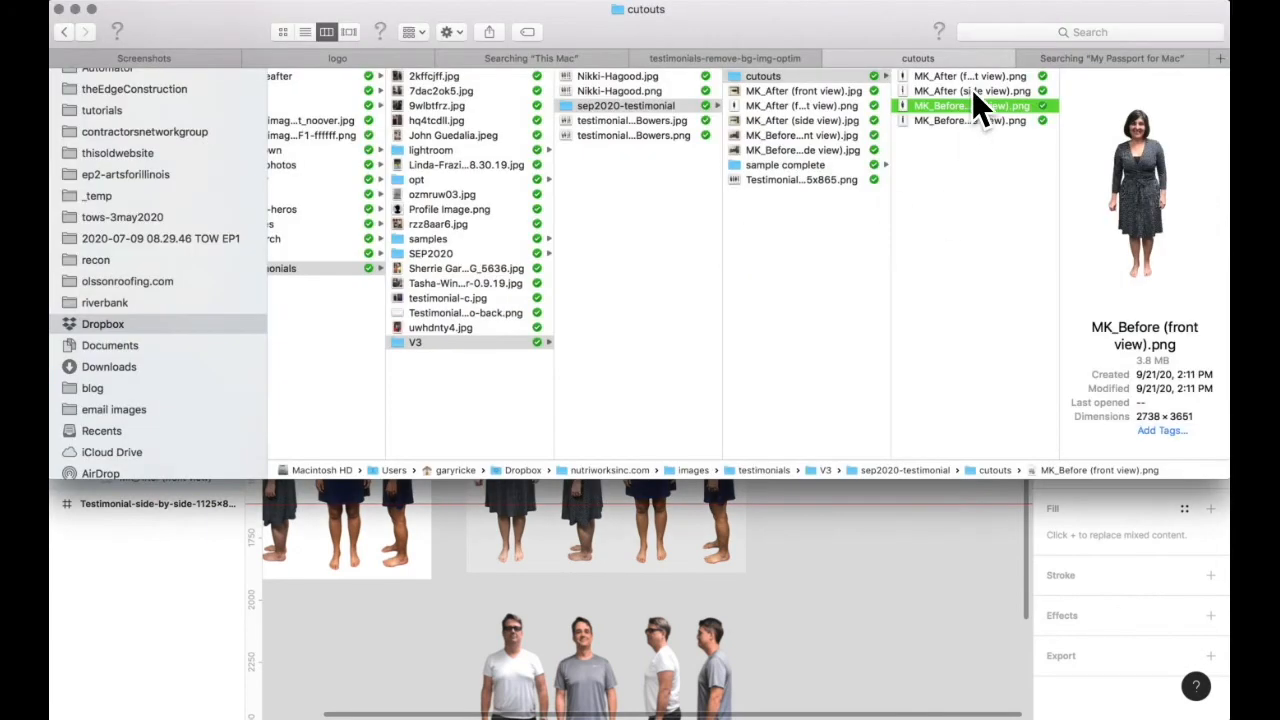
{"action": "left_click_drag", "start_coordinate": [965, 102], "coordinate": [900, 483]}
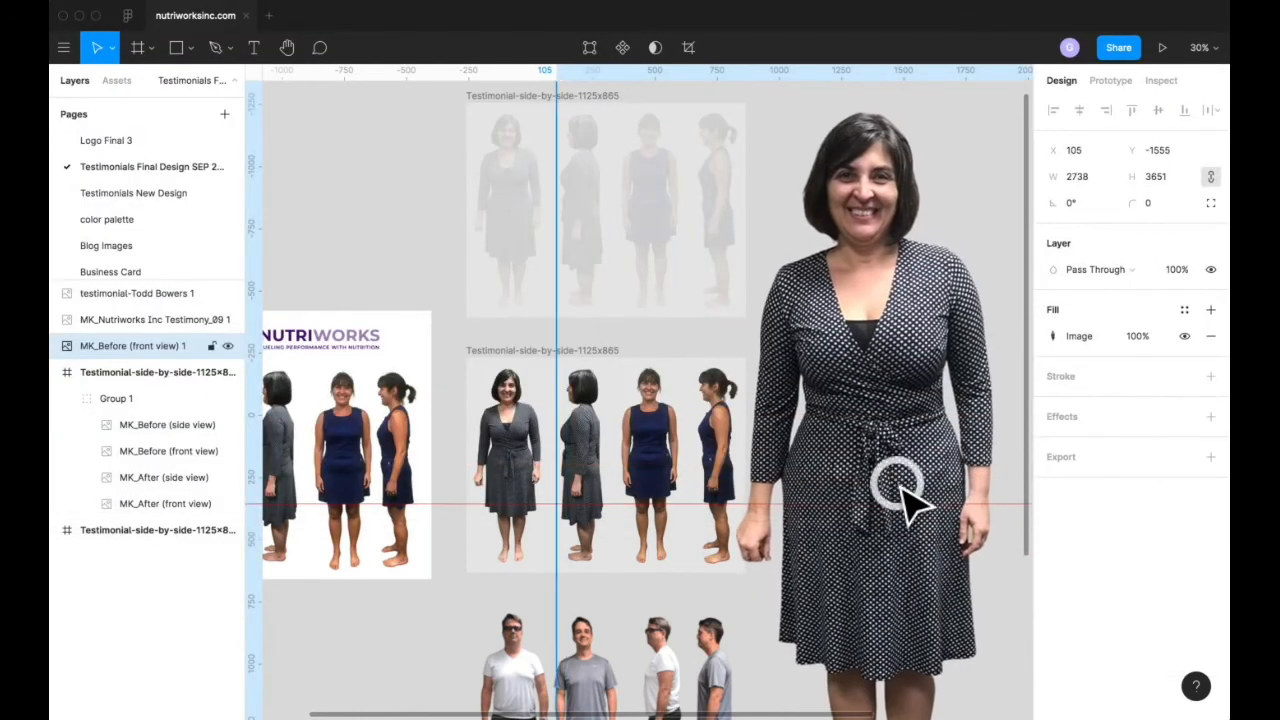
{"action": "scroll", "coordinate": [902, 483], "scroll_direction": "down", "scroll_amount": 5}
{"action": "left_click_drag", "start_coordinate": [918, 540], "coordinate": [855, 527]}
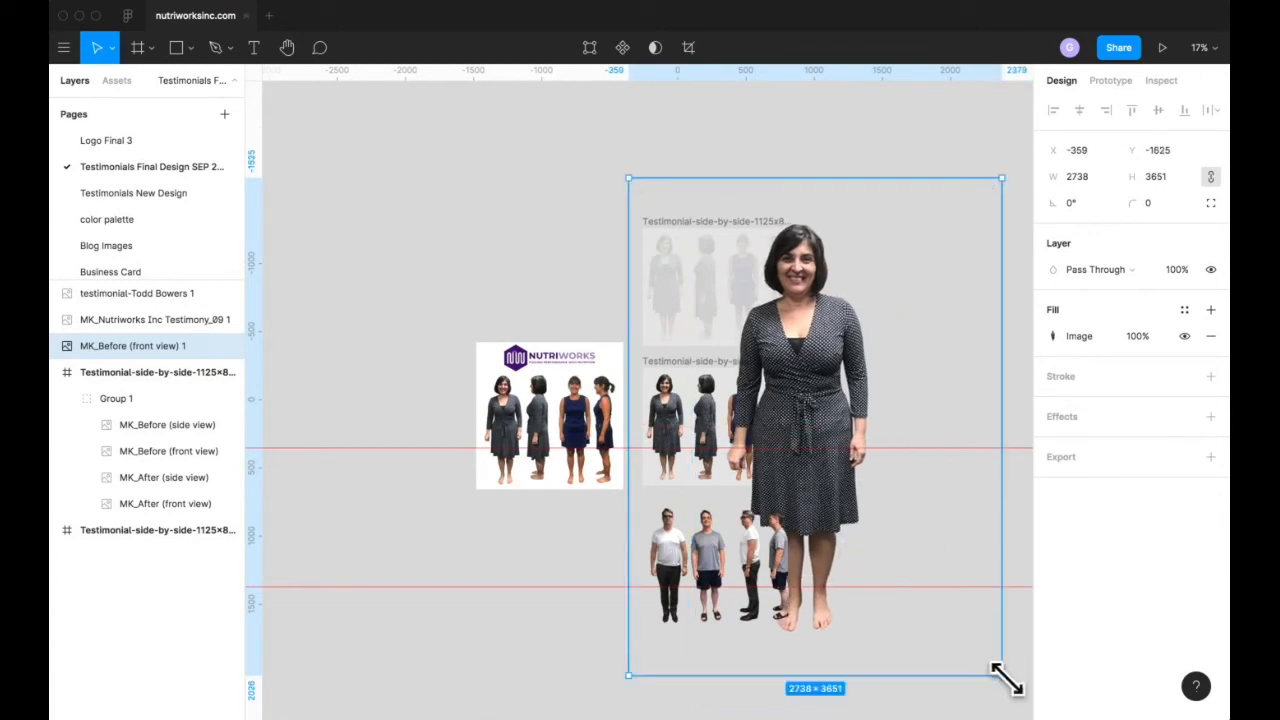
{"action": "left_click_drag", "start_coordinate": [1001, 674], "coordinate": [800, 392]}
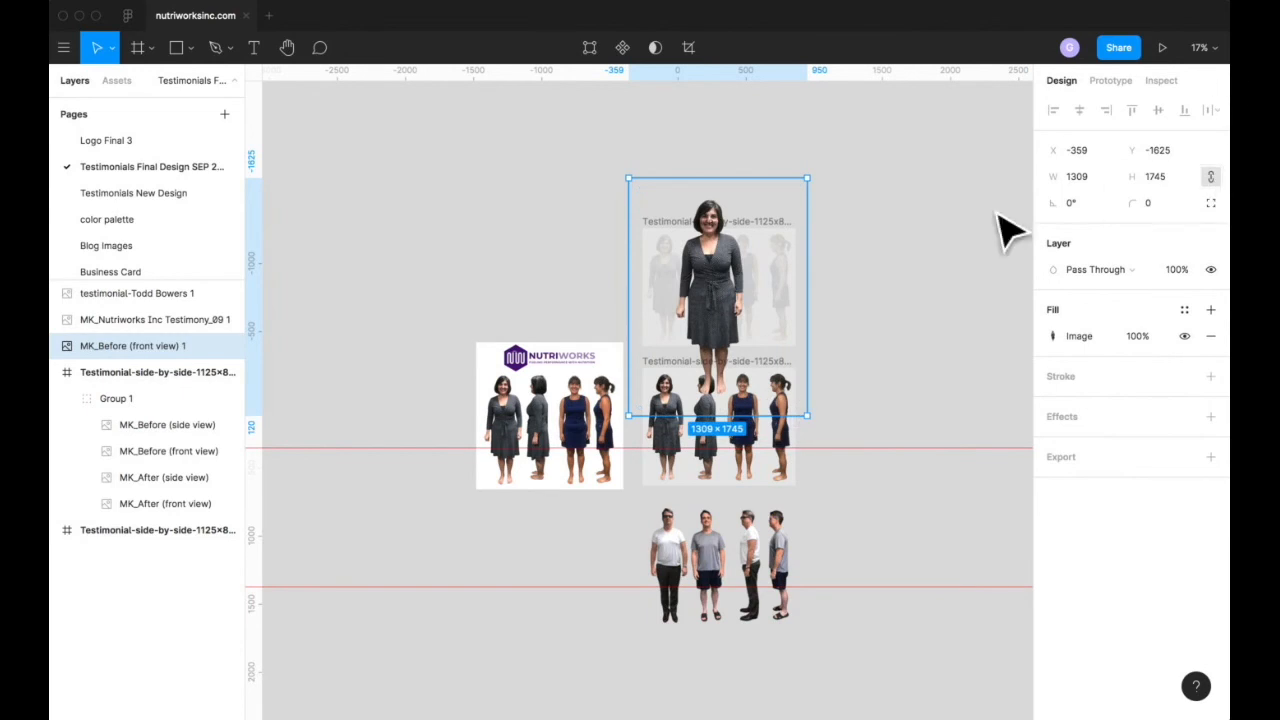
{"action": "left_click", "coordinate": [1210, 178]}
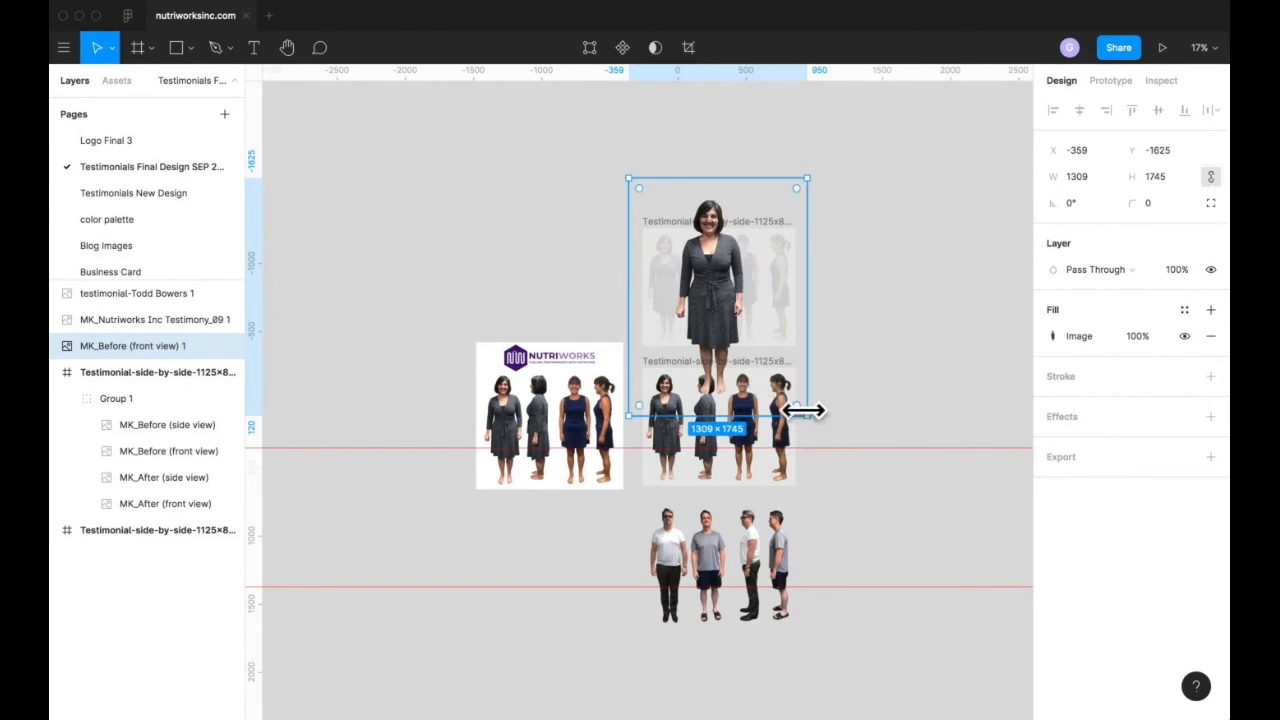
{"action": "left_click_drag", "start_coordinate": [808, 416], "coordinate": [734, 320]}
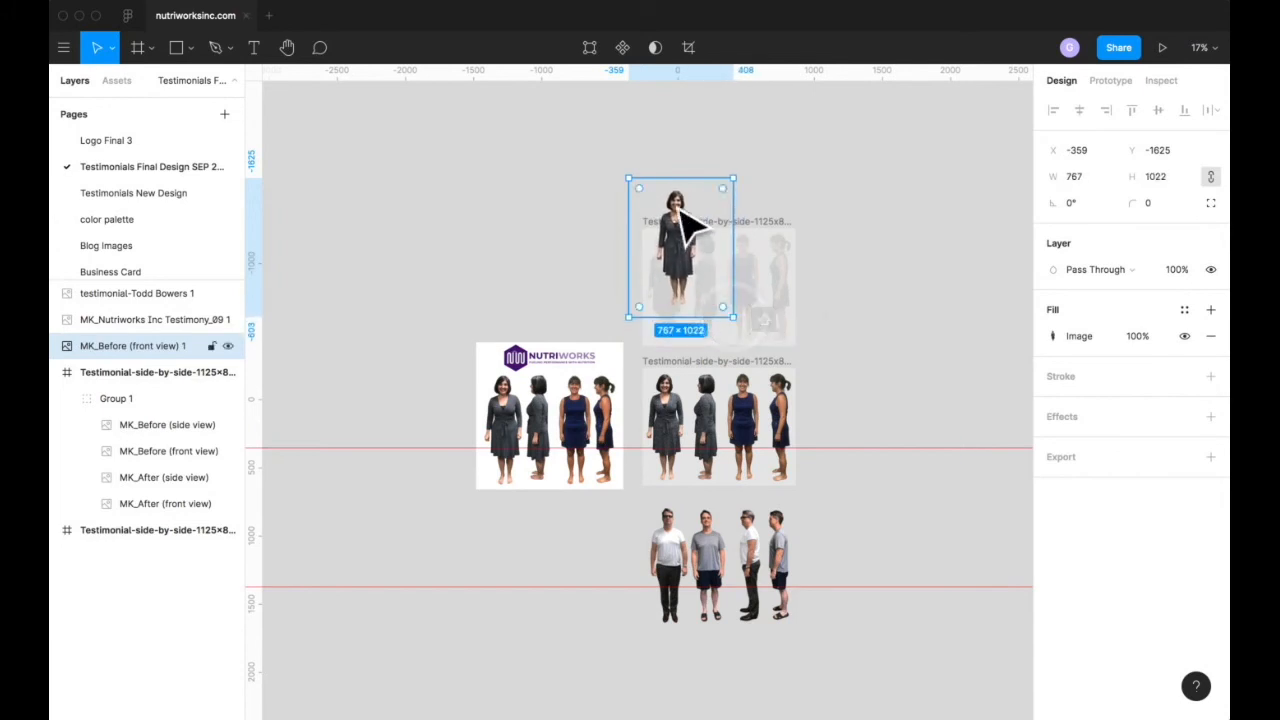
Step: Nest the placed MK_Before (front view) 1 layer inside the duplicated frame, above Group 1
{"action": "left_click", "coordinate": [137, 372]}
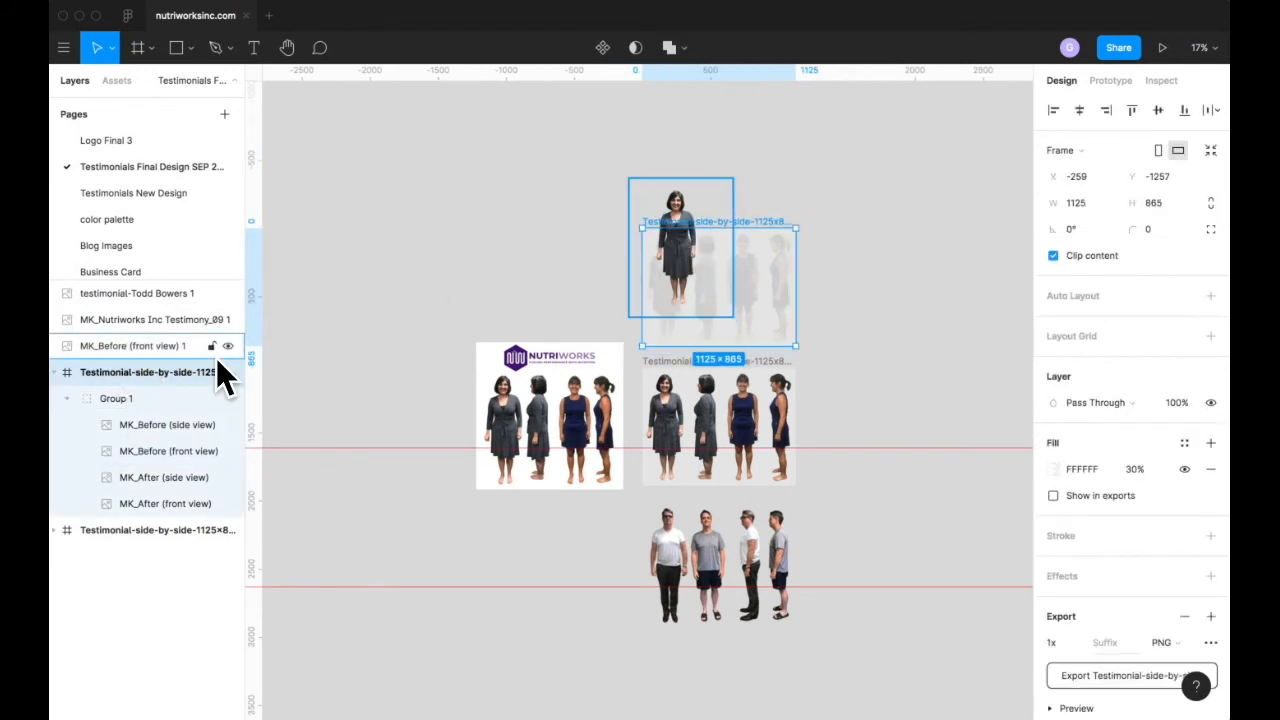
{"action": "left_click_drag", "start_coordinate": [128, 343], "coordinate": [135, 383]}
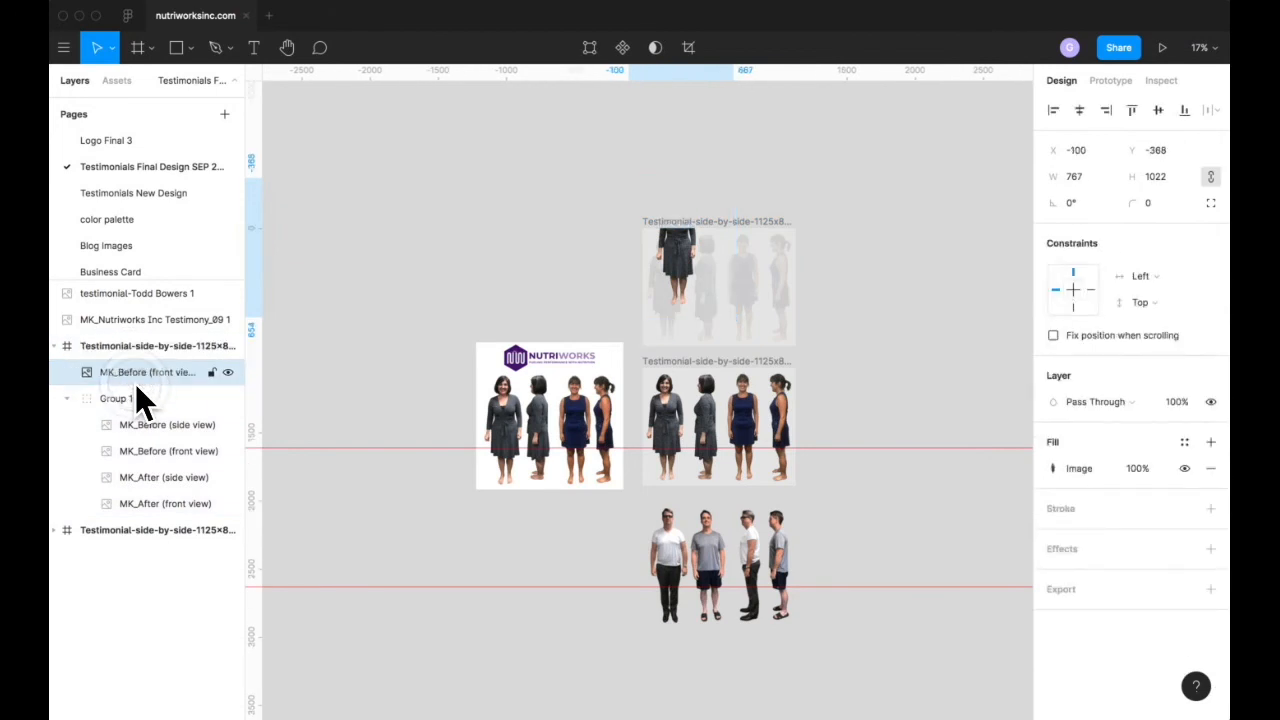
{"action": "left_click", "coordinate": [139, 347]}
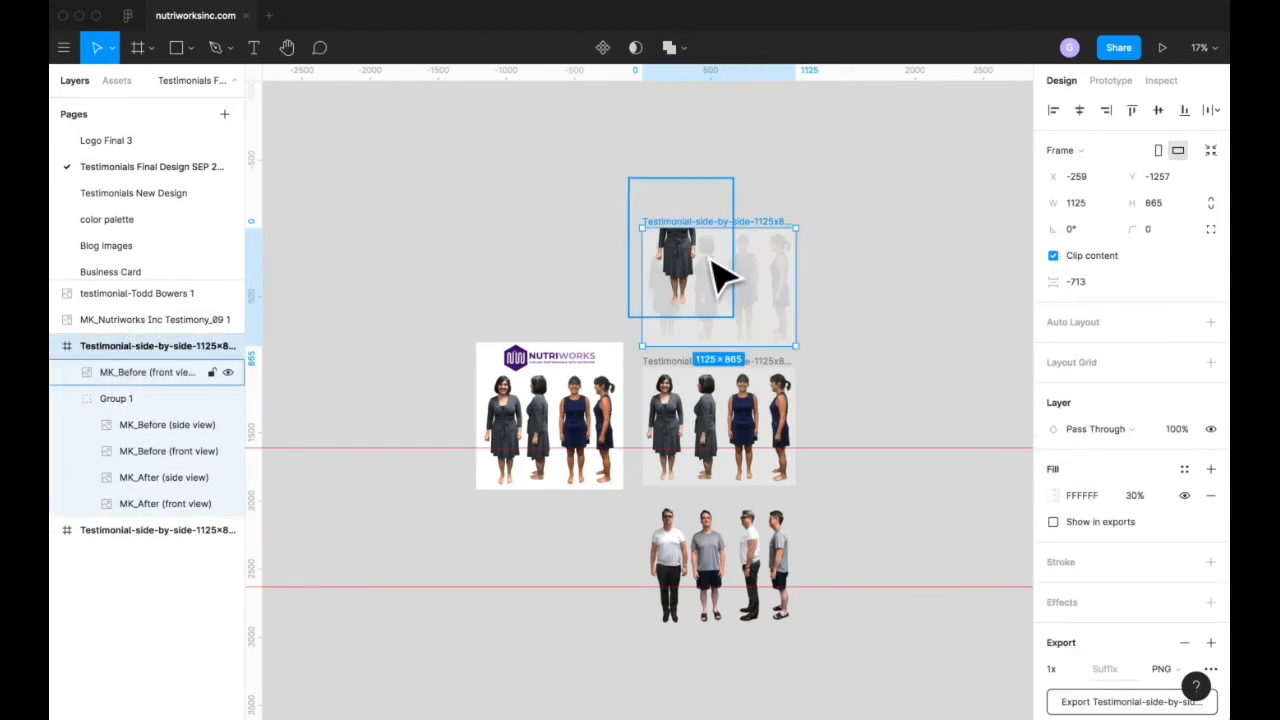
Step: Scale the placed front-view cutout to about 722 × 962 and align it over the faded before front-view figure
{"action": "scroll", "coordinate": [713, 240], "scroll_direction": "up", "scroll_amount": 5}
{"action": "left_click_drag", "start_coordinate": [624, 265], "coordinate": [643, 352]}
{"action": "left_click", "coordinate": [624, 243]}
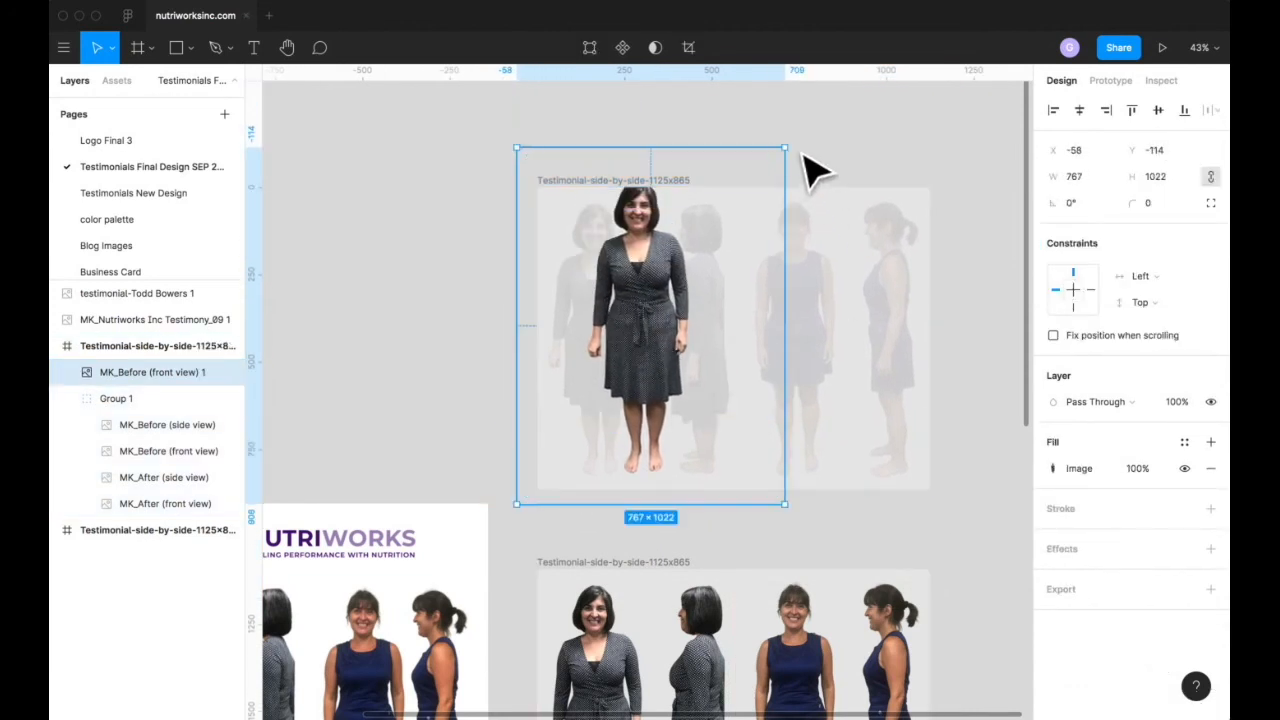
{"action": "left_click_drag", "start_coordinate": [784, 148], "coordinate": [768, 168]}
{"action": "left_click_drag", "start_coordinate": [645, 320], "coordinate": [608, 322]}
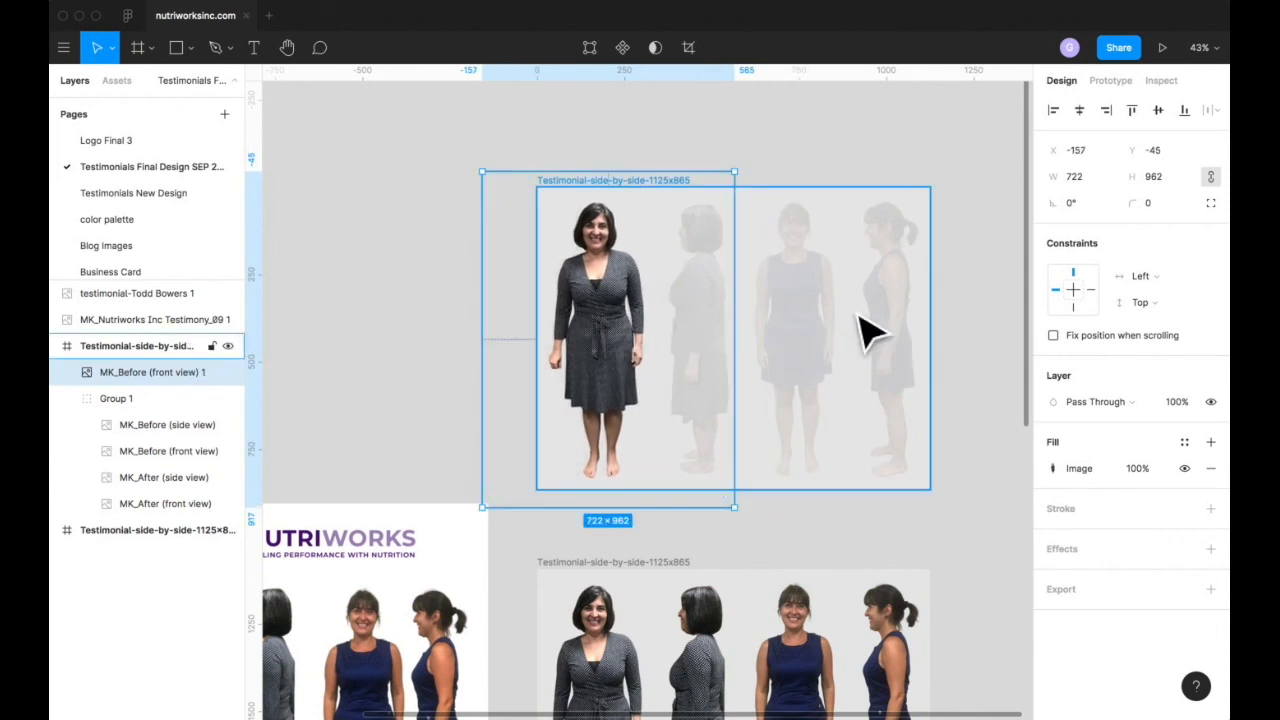
{"action": "left_click", "coordinate": [694, 287]}
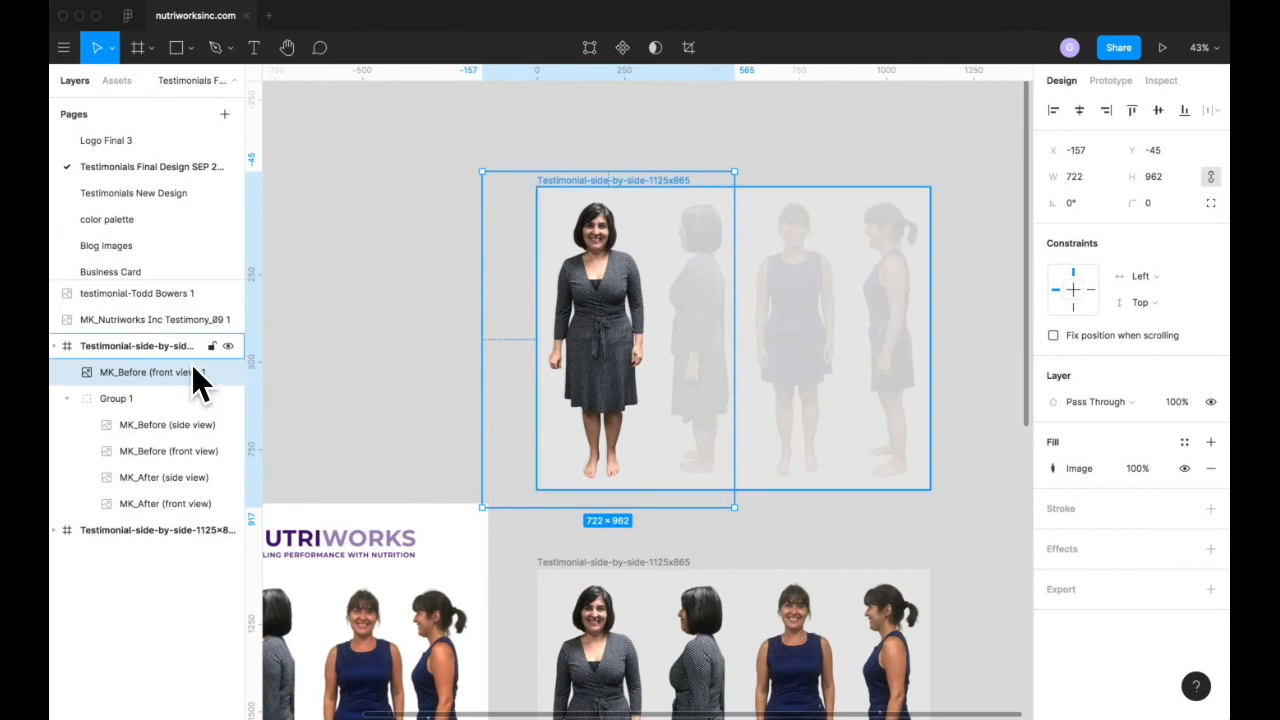
Step: Hide the MK_Before (front view) 1 layer and set the opacity of Group 1 to 100%
{"action": "left_click", "coordinate": [228, 372]}
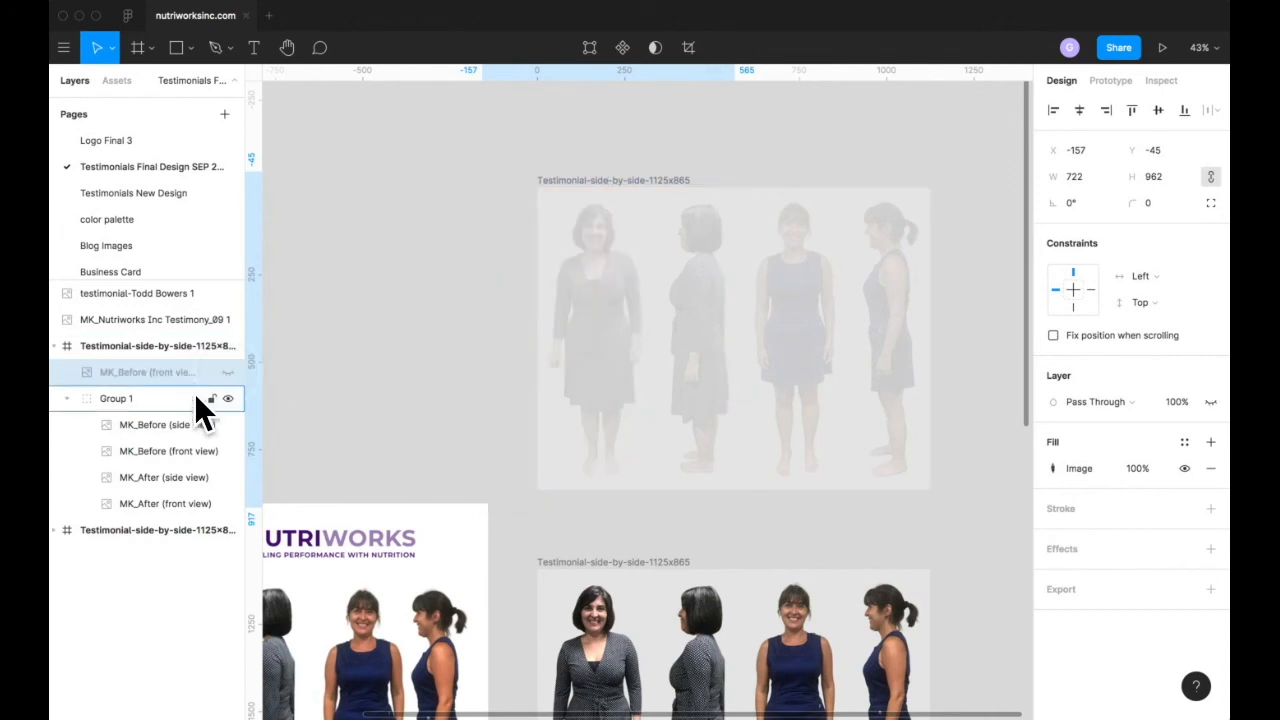
{"action": "left_click", "coordinate": [191, 398]}
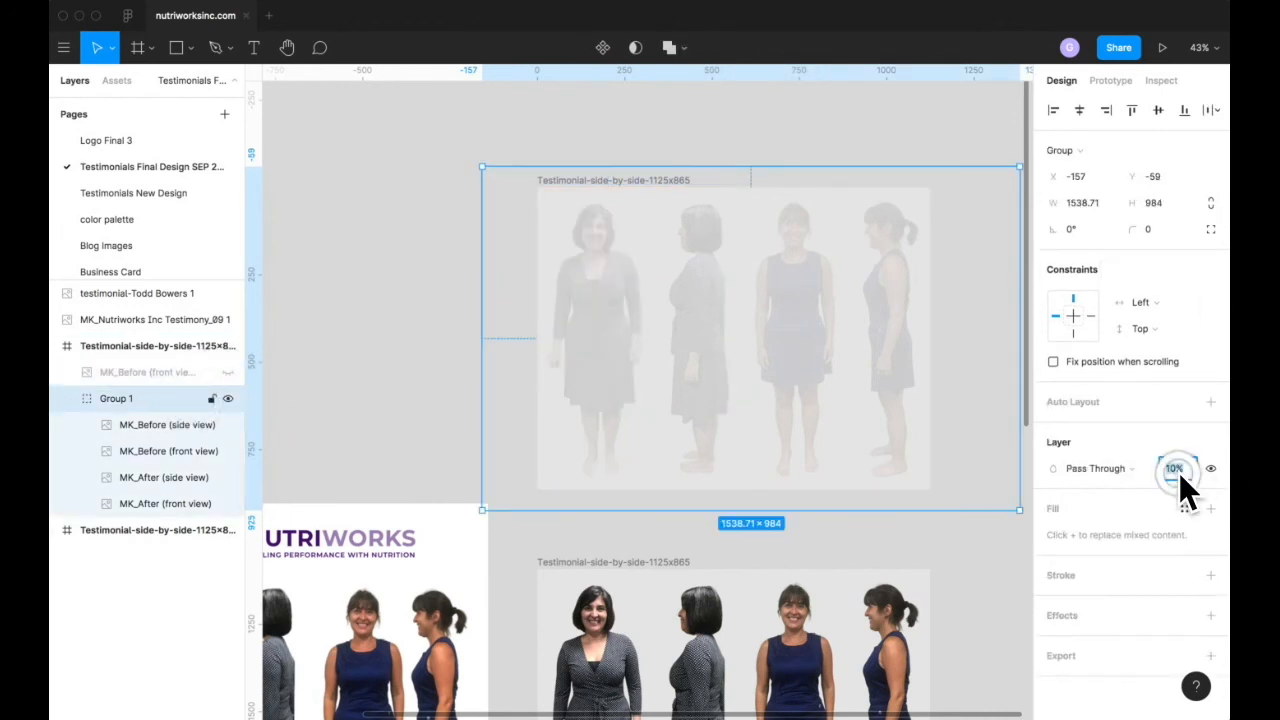
{"action": "type", "text": "20"}
{"action": "key", "text": "Return"}
{"action": "type", "text": "100"}
{"action": "key", "text": "Return"}
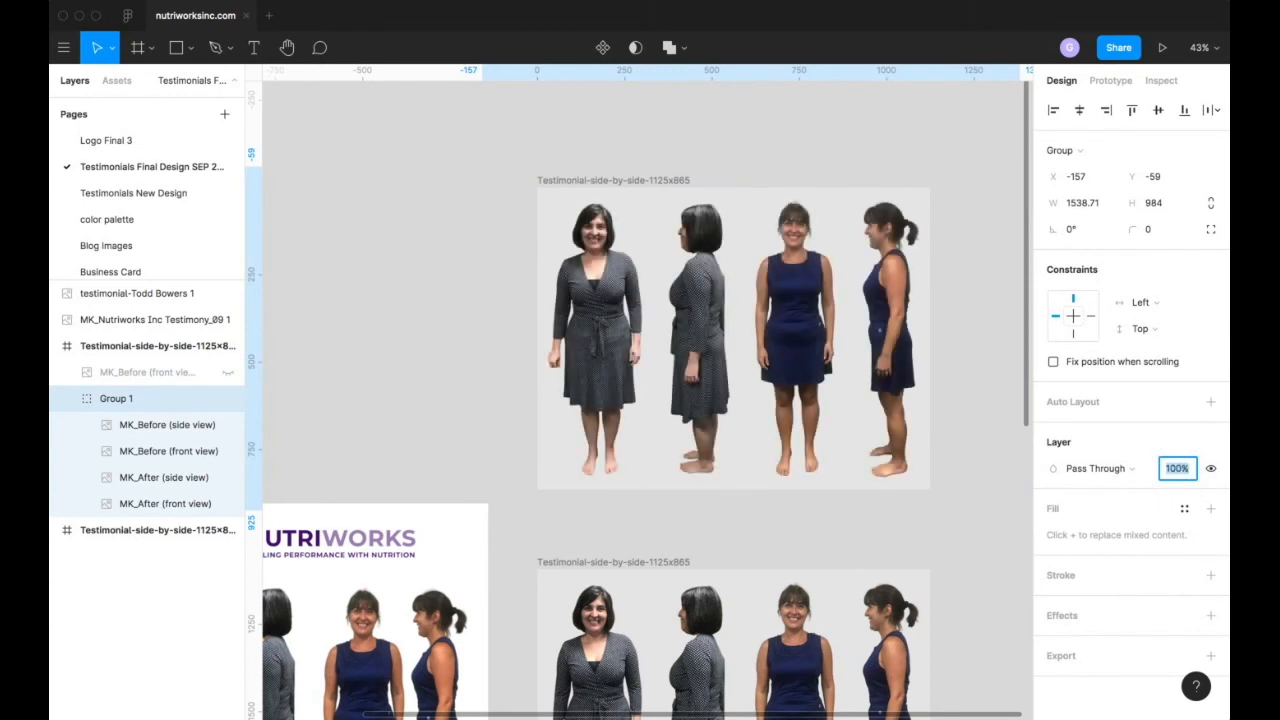
Step: Select the duplicated testimonial frame and examine the preview of its 1x PNG export
{"action": "scroll", "coordinate": [758, 320], "scroll_direction": "right", "scroll_amount": 2}
{"action": "scroll", "coordinate": [758, 305], "scroll_direction": "up", "scroll_amount": 3}
{"action": "left_click", "coordinate": [340, 148]}
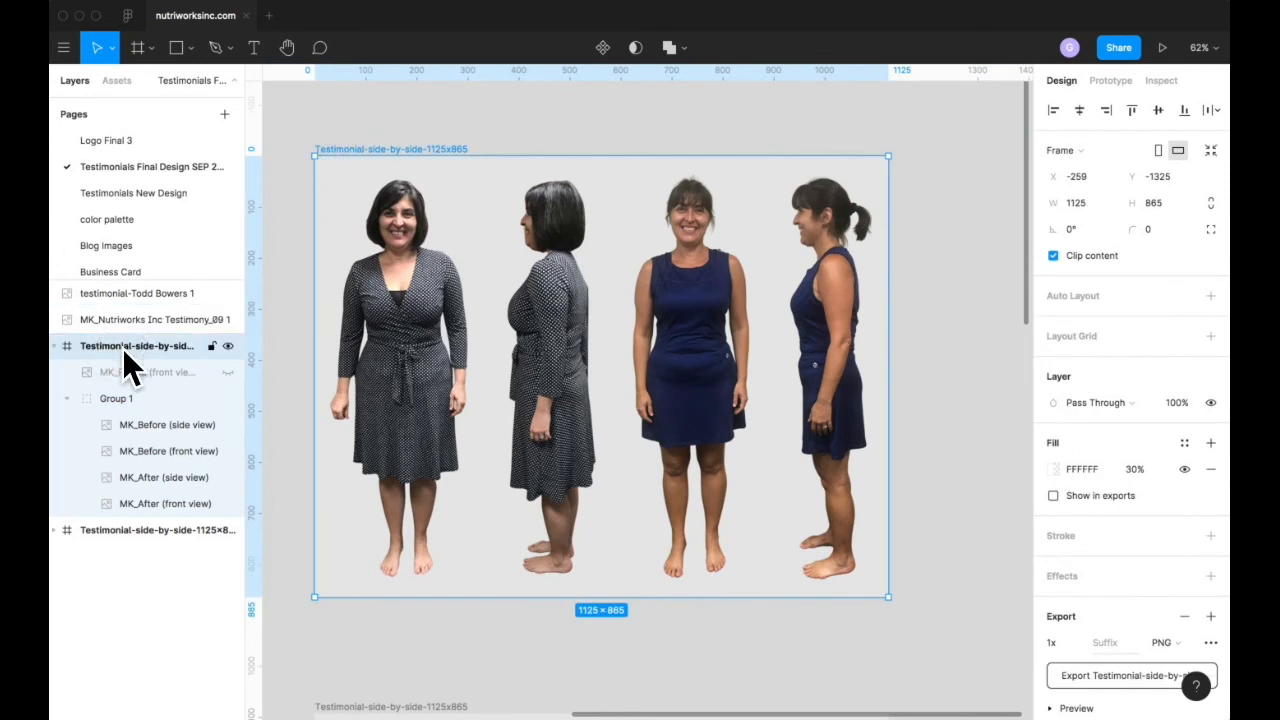
{"action": "scroll", "coordinate": [1073, 590], "scroll_direction": "down", "scroll_amount": 2}
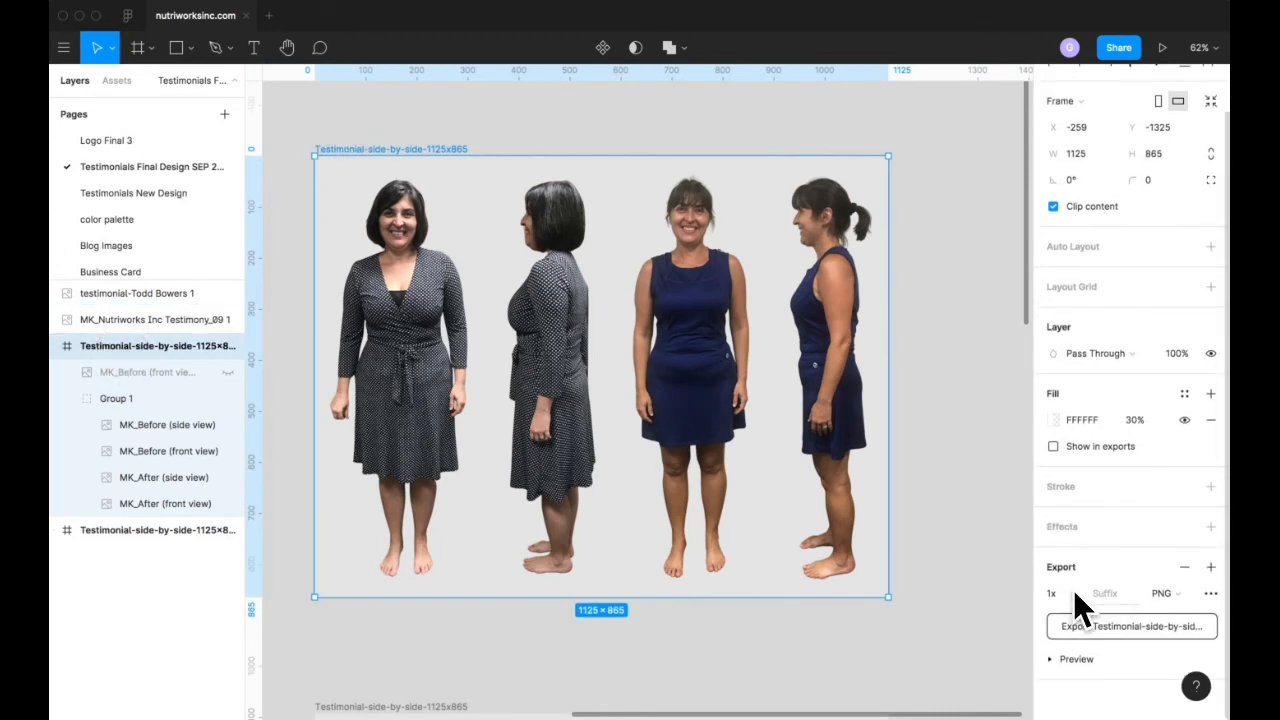
{"action": "left_click", "coordinate": [1075, 652]}
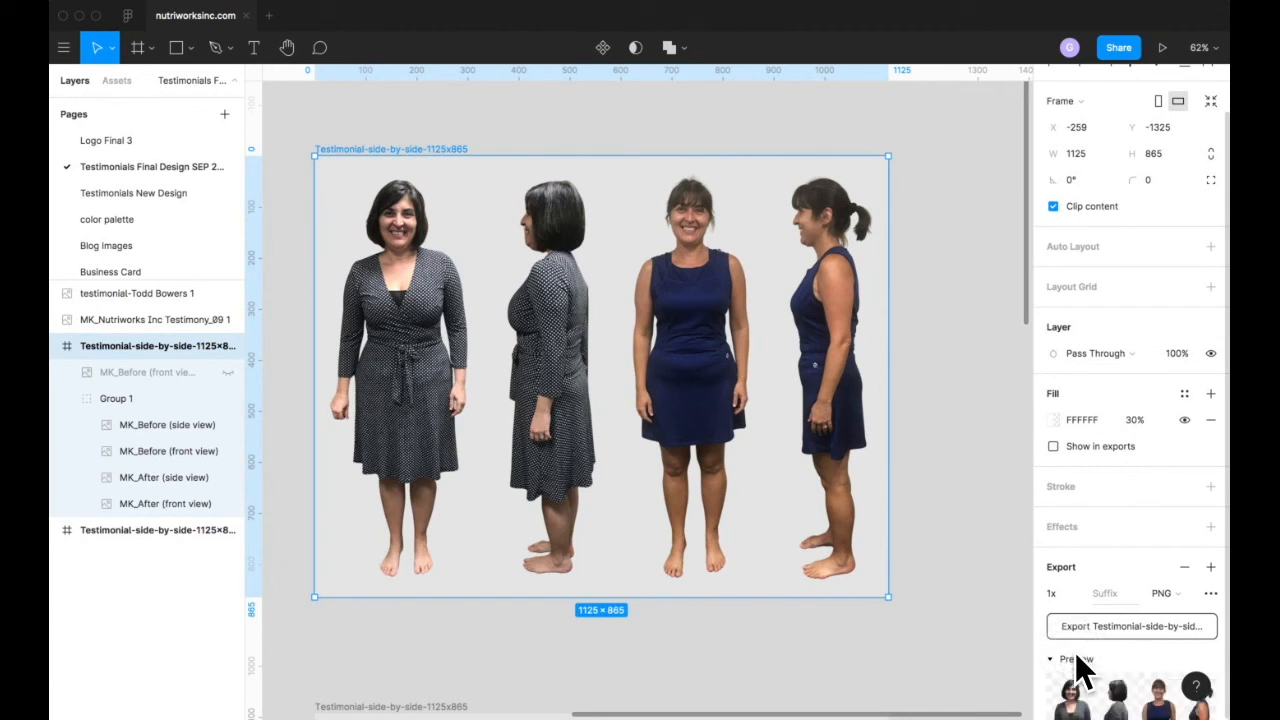
{"action": "scroll", "coordinate": [1075, 652], "scroll_direction": "down", "scroll_amount": 3}
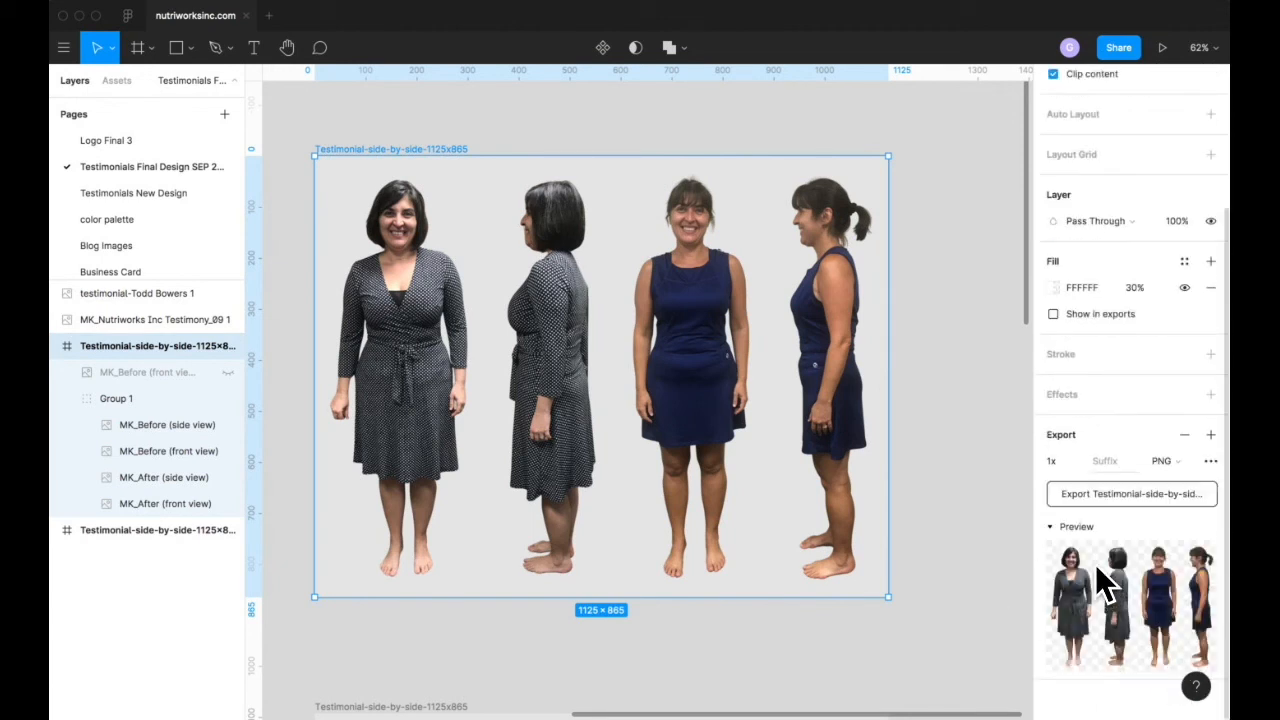
{"action": "scroll", "coordinate": [1102, 233], "scroll_direction": "up", "scroll_amount": 4}
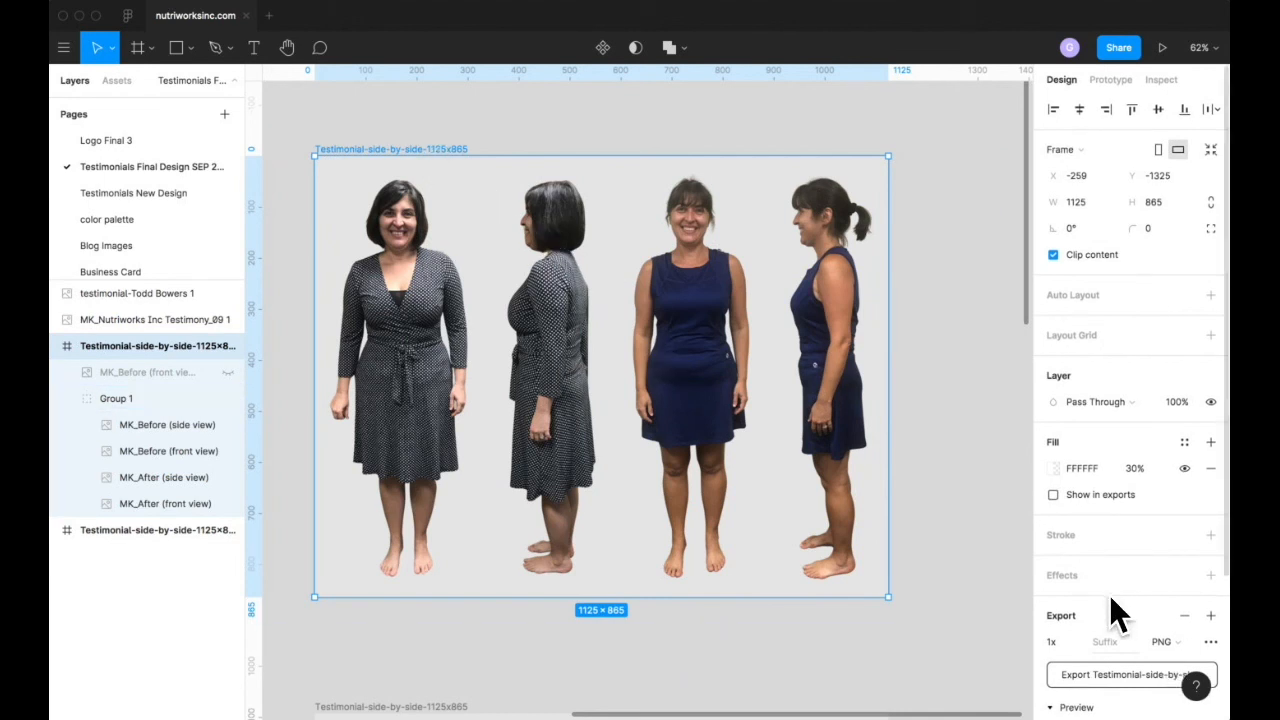
Step: Export the duplicated testimonial frame as a 1x PNG
{"action": "scroll", "coordinate": [1109, 600], "scroll_direction": "down", "scroll_amount": 3}
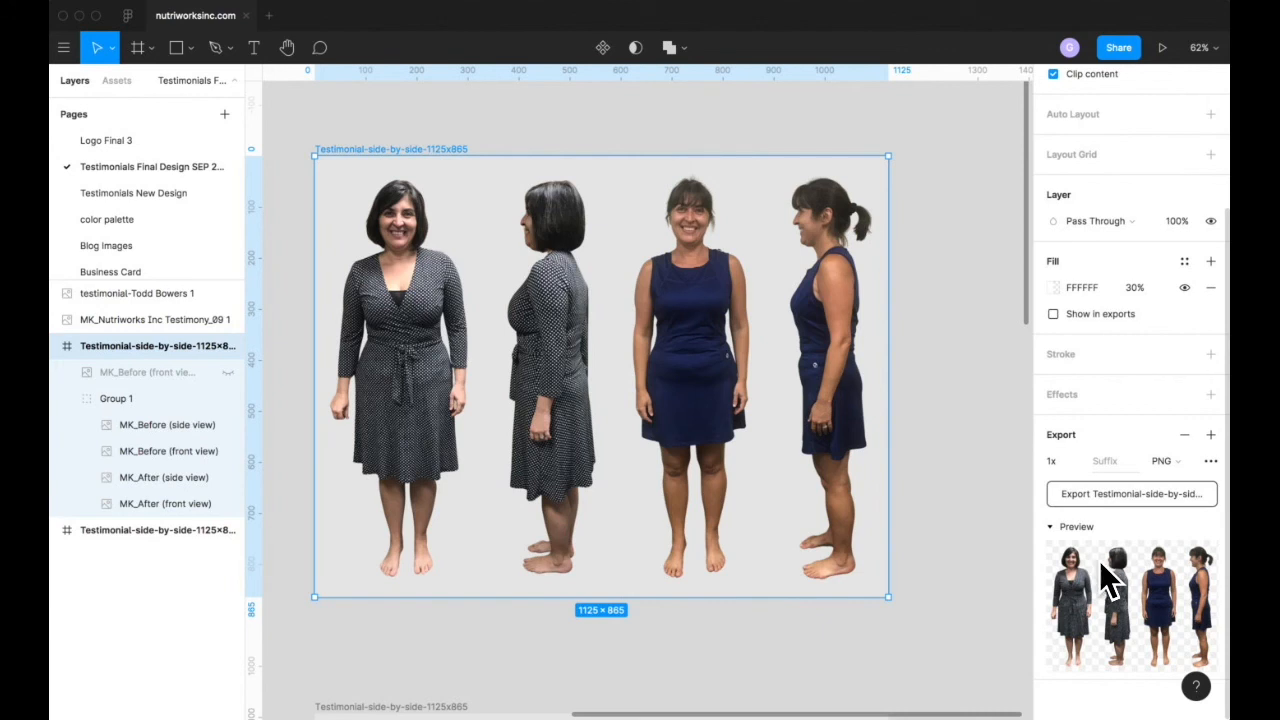
{"action": "left_click", "coordinate": [1165, 460]}
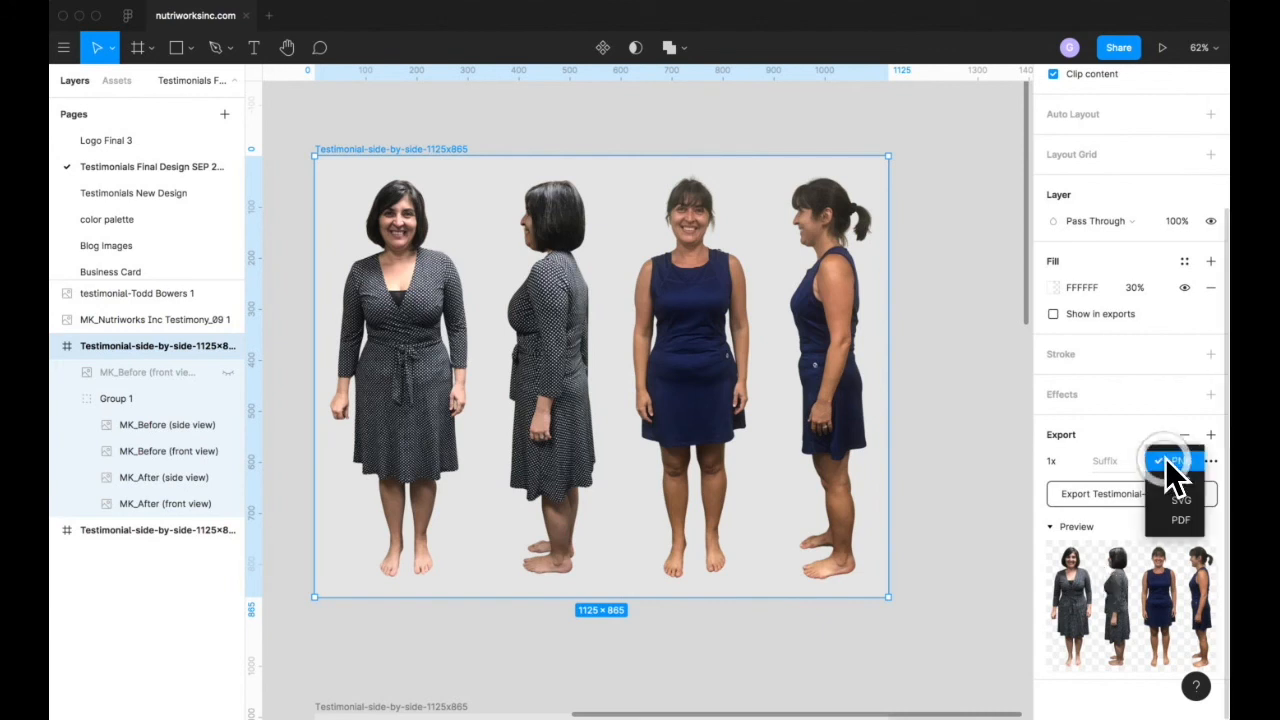
{"action": "left_click", "coordinate": [1165, 460]}
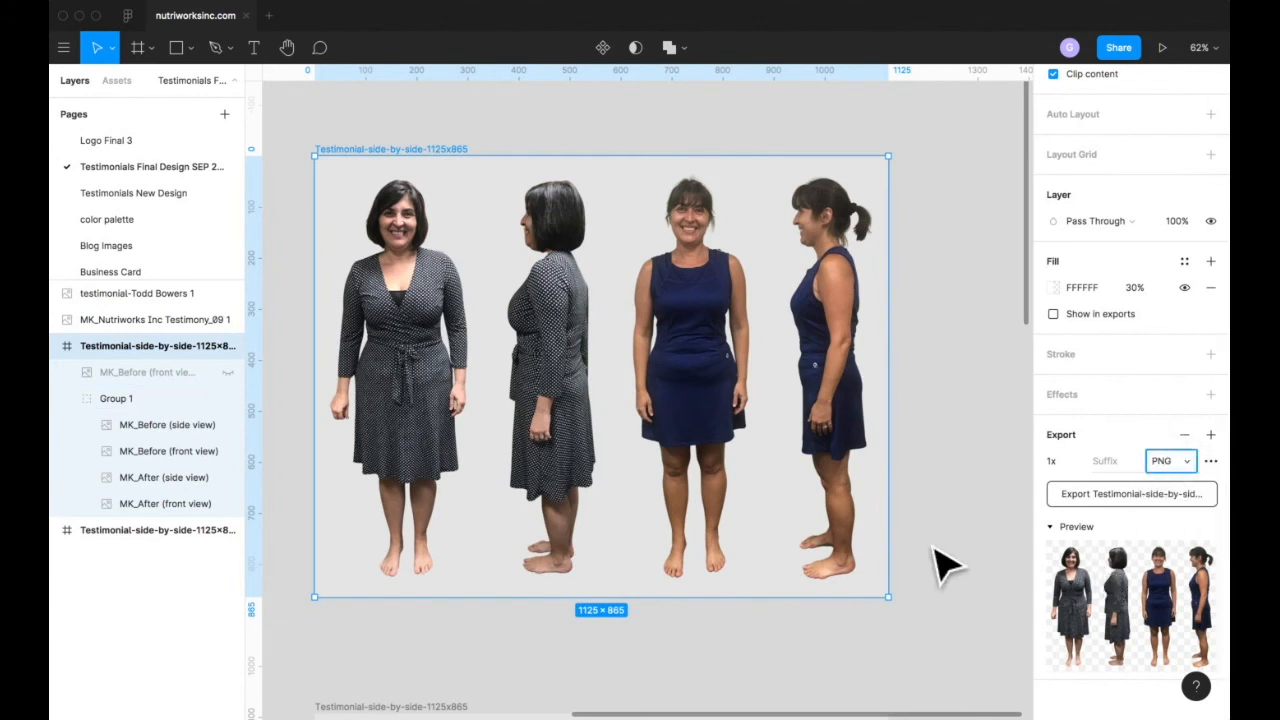
{"action": "left_click", "coordinate": [1117, 493]}
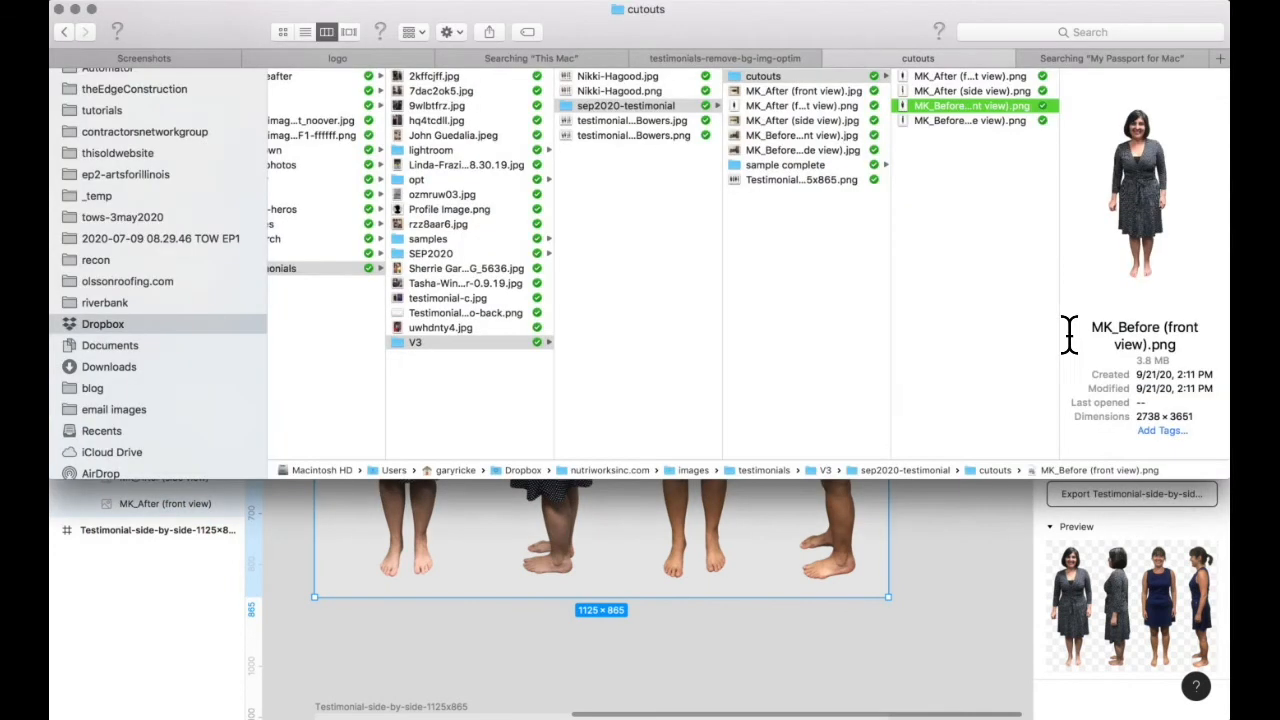
Step: Select Testimonial-side-by-side-1125x865.png in Finder's sep2020-testimonial folder and compress it with ImageOptim
{"action": "left_click", "coordinate": [786, 179]}
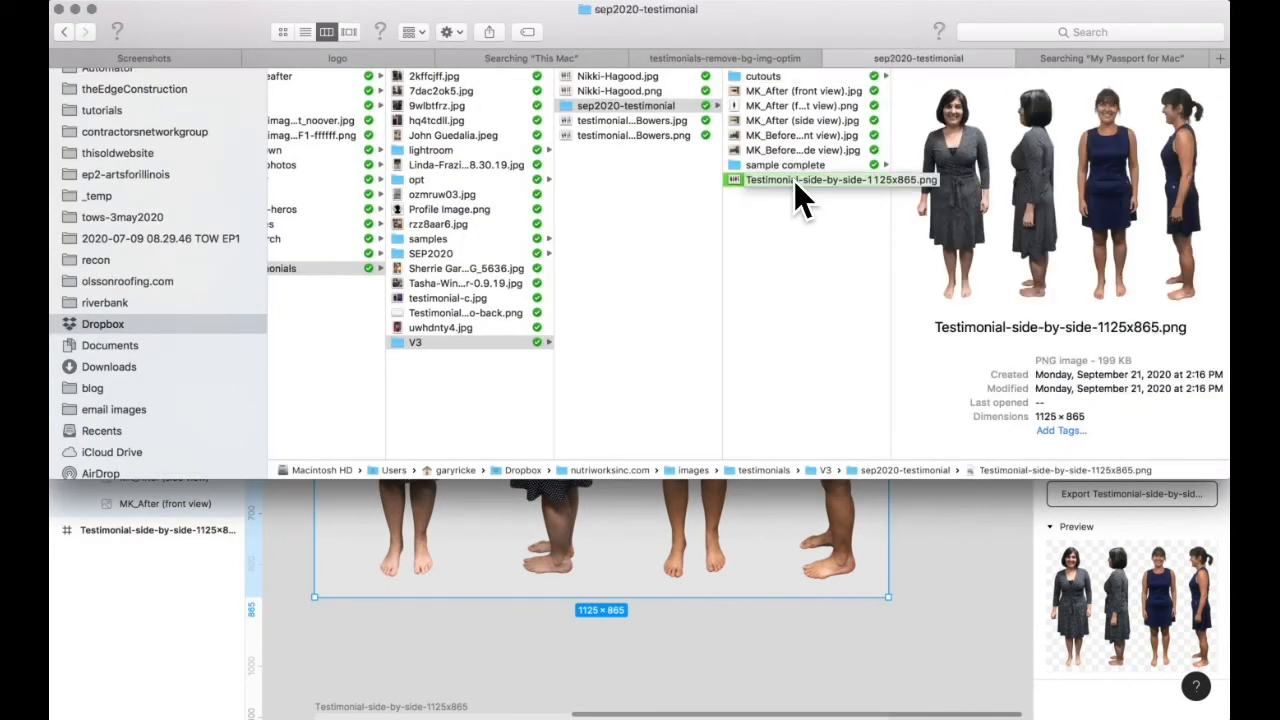
{"action": "key", "text": "super+Tab"}
{"action": "key", "text": "super+Tab"}
{"action": "key", "text": "super+Tab"}
{"action": "key", "text": "super+Tab"}
{"action": "key", "text": "super+Tab"}
{"action": "key", "text": "super+Tab"}
{"action": "key", "text": "super+Tab"}
{"action": "key", "text": "super+Tab"}
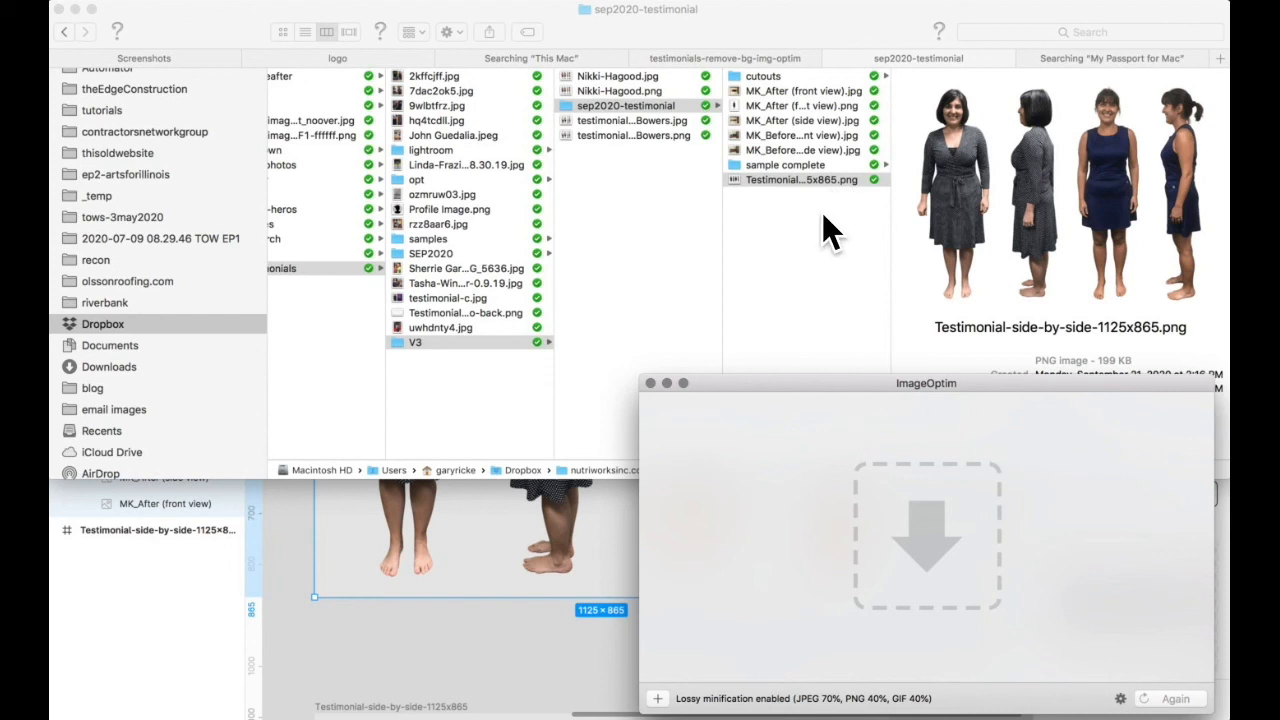
{"action": "left_click_drag", "start_coordinate": [803, 179], "coordinate": [845, 577]}
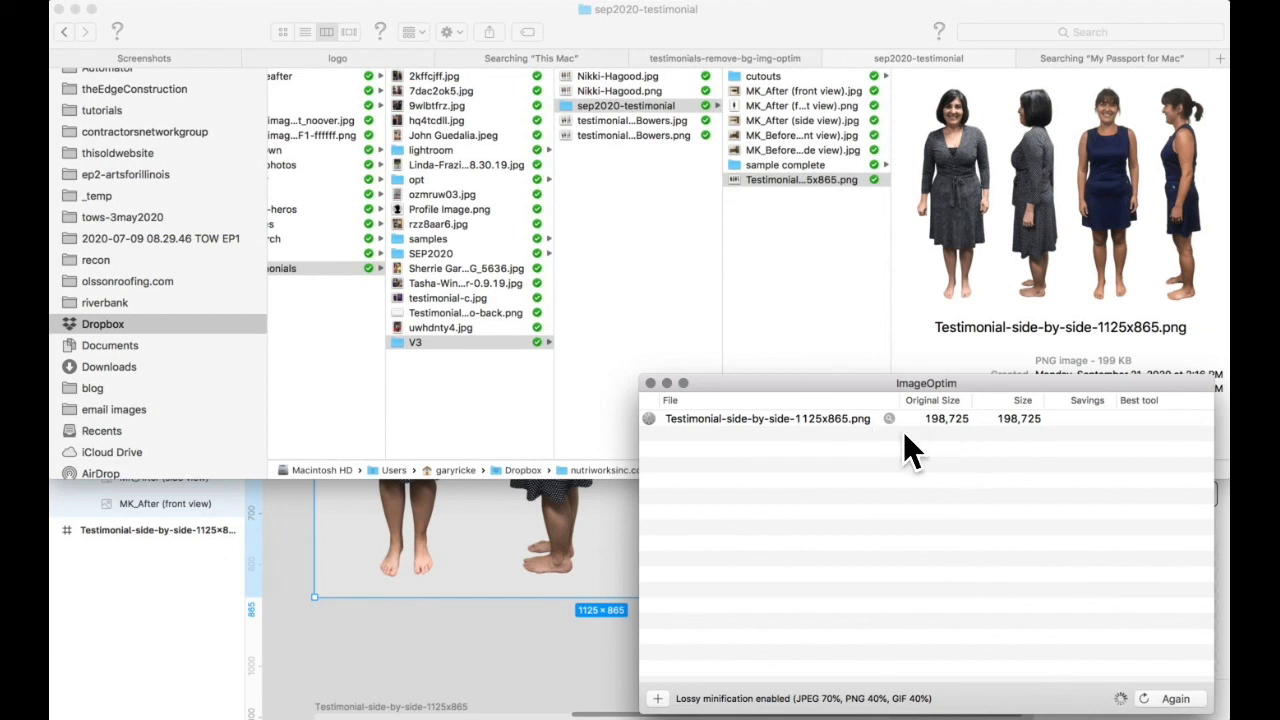
Step: Switch to Squarespace in the browser and open the unlinked Testimonials Image gallery page
{"action": "left_click", "coordinate": [790, 295]}
{"action": "key", "text": "super+Tab"}
{"action": "key", "text": "super+Tab"}
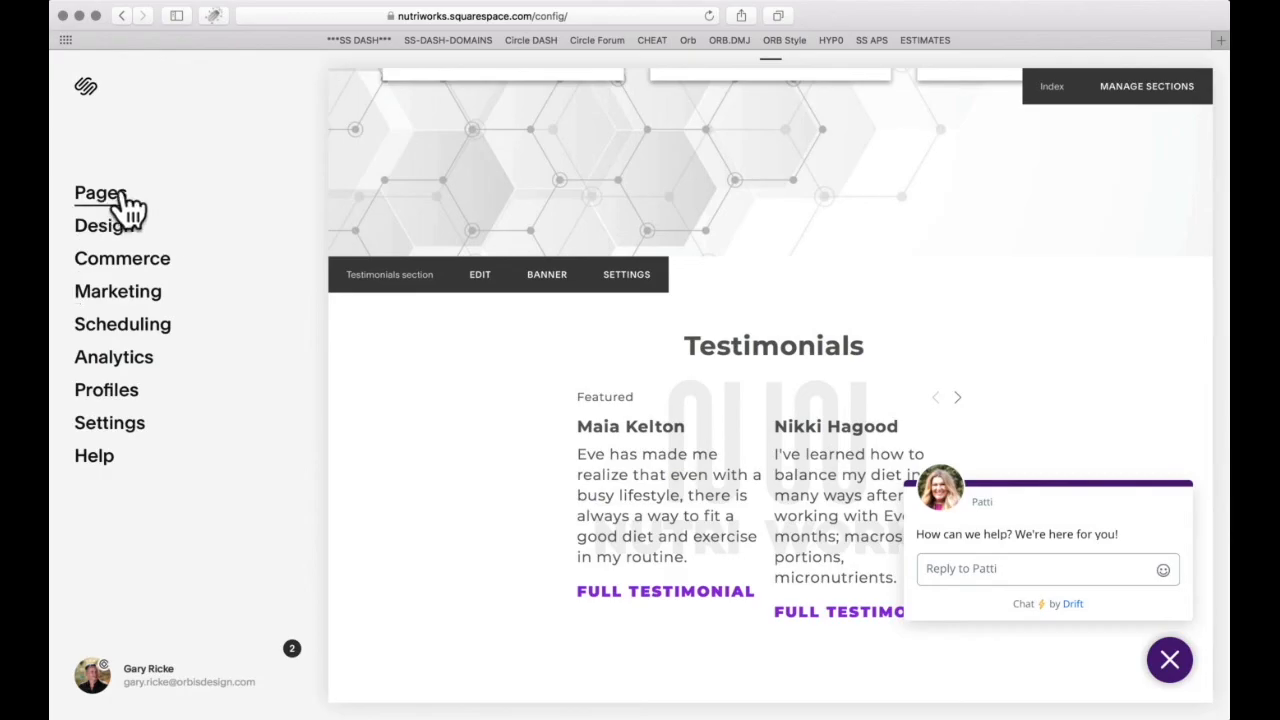
{"action": "left_click", "coordinate": [102, 195]}
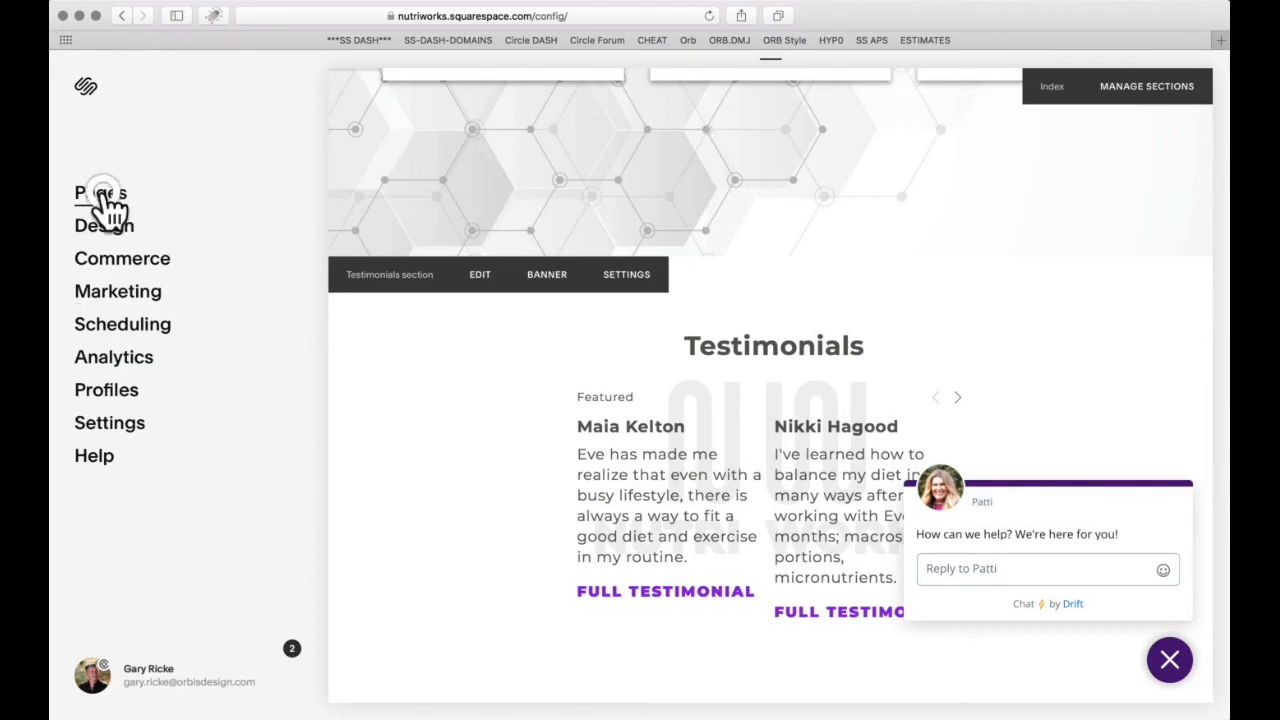
{"action": "scroll", "coordinate": [178, 465], "scroll_direction": "down", "scroll_amount": 3}
{"action": "scroll", "coordinate": [178, 478], "scroll_direction": "down", "scroll_amount": 3}
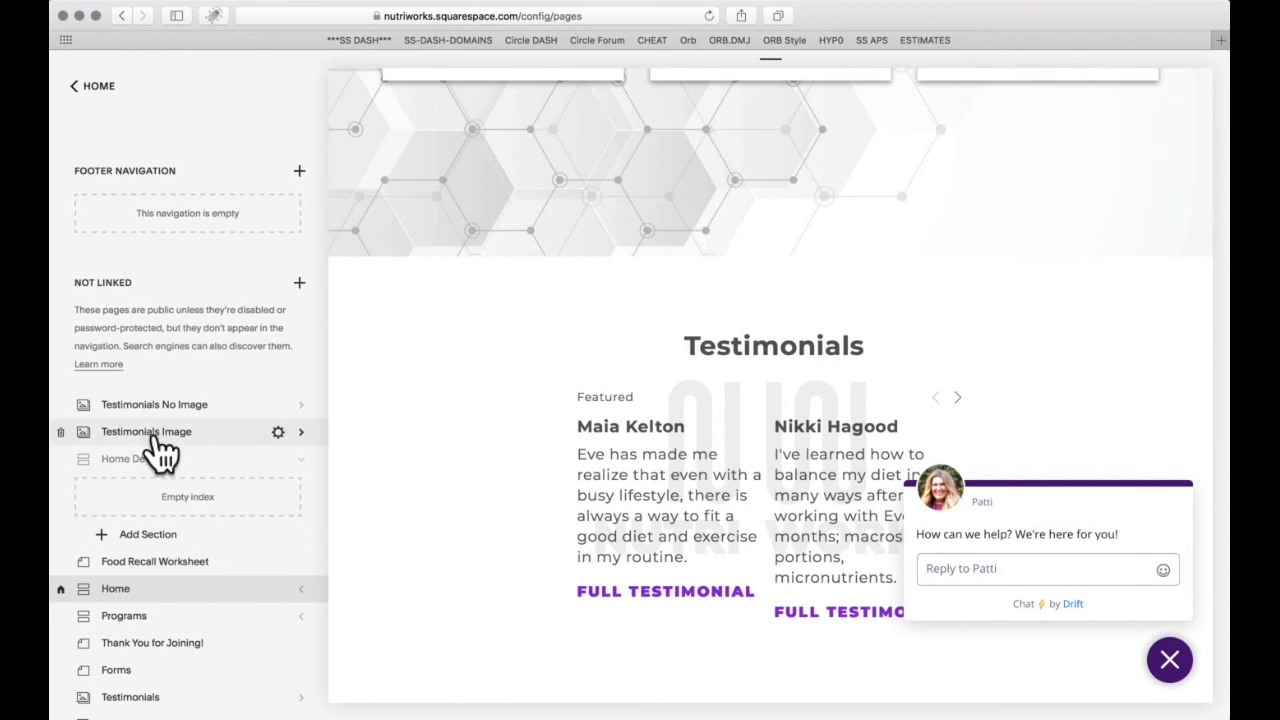
{"action": "left_click", "coordinate": [155, 436]}
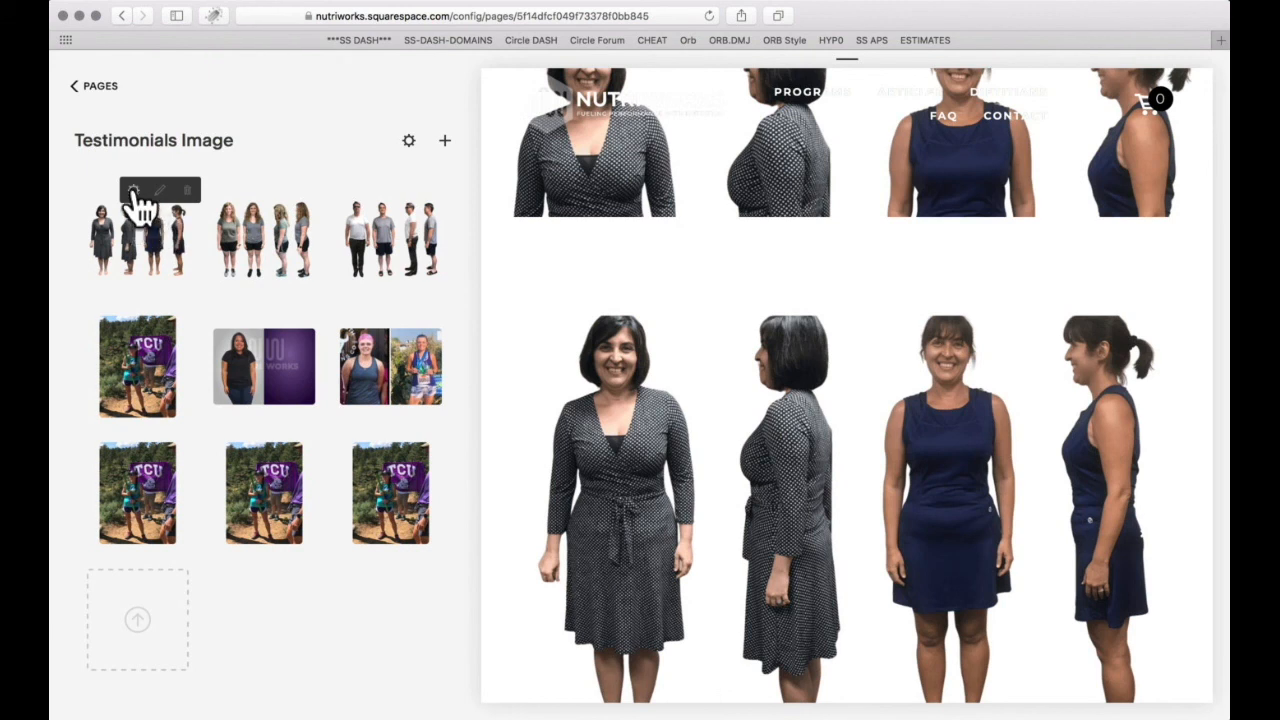
Step: Duplicate the first before-and-after testimonial item in the gallery and move the copy to the first position
{"action": "left_click", "coordinate": [134, 191]}
{"action": "scroll", "coordinate": [821, 502], "scroll_direction": "down", "scroll_amount": 10}
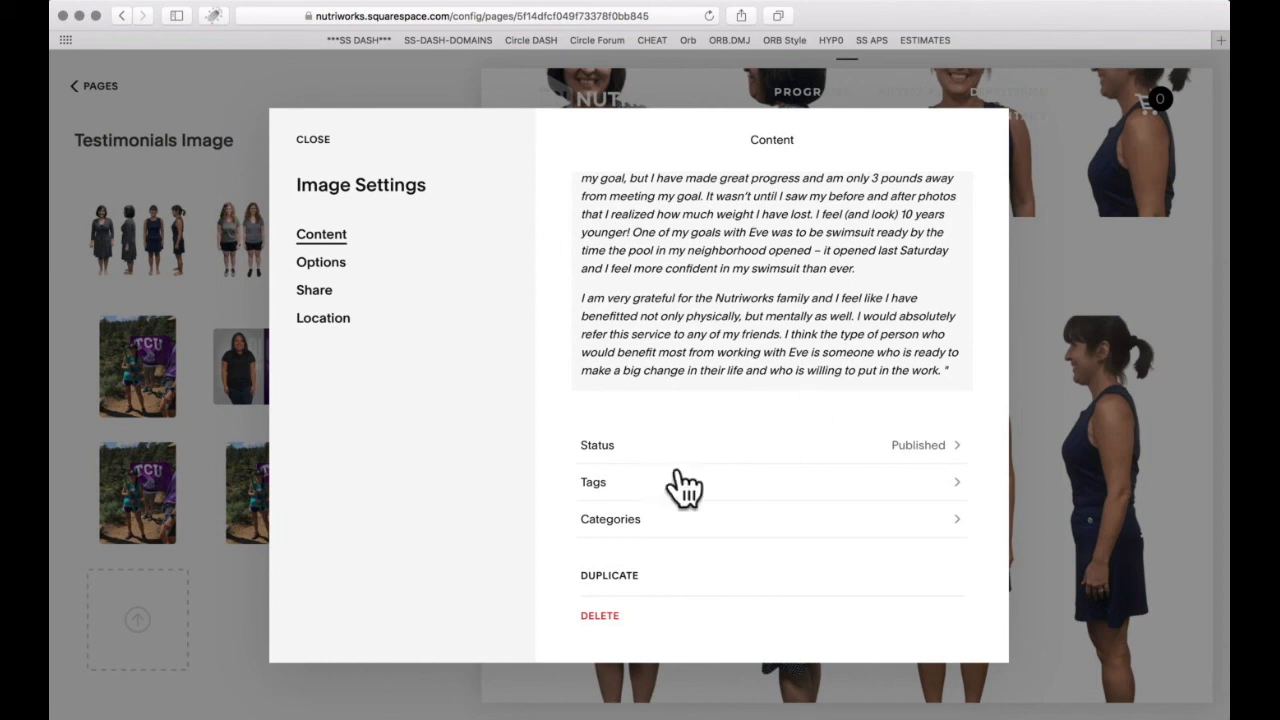
{"action": "left_click", "coordinate": [608, 578]}
{"action": "left_click", "coordinate": [726, 426]}
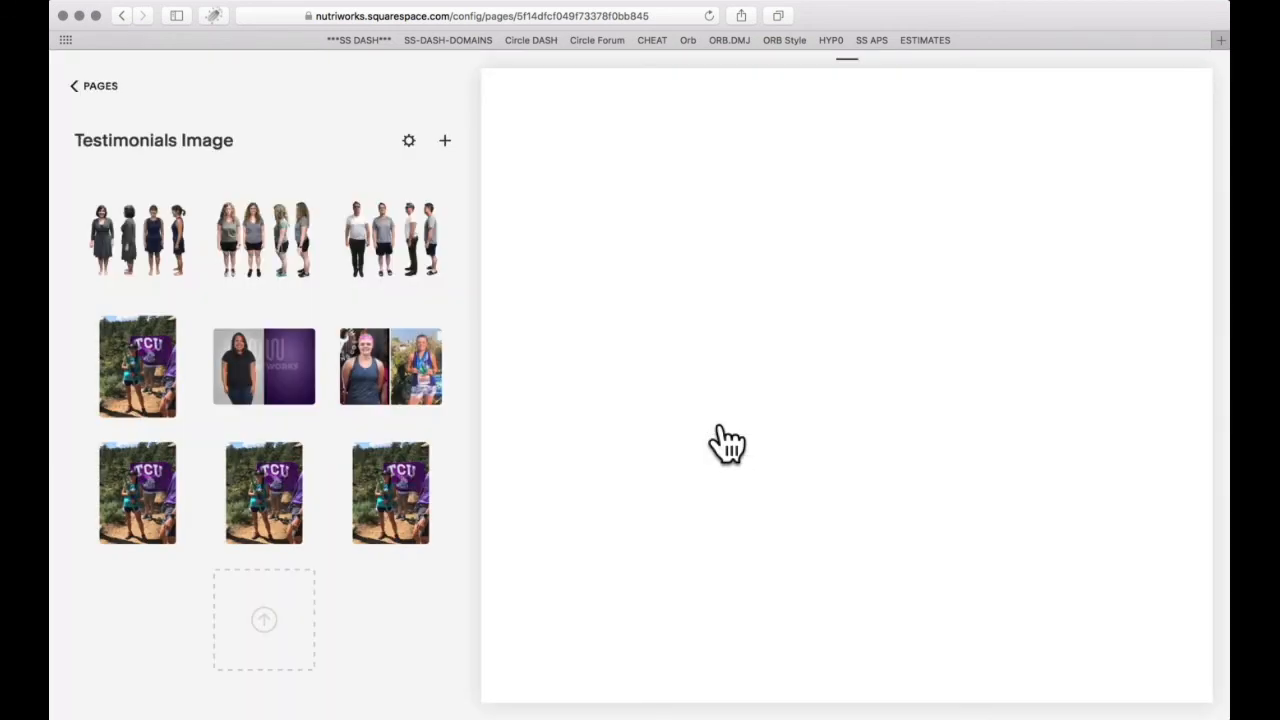
{"action": "left_click_drag", "start_coordinate": [140, 615], "coordinate": [129, 223]}
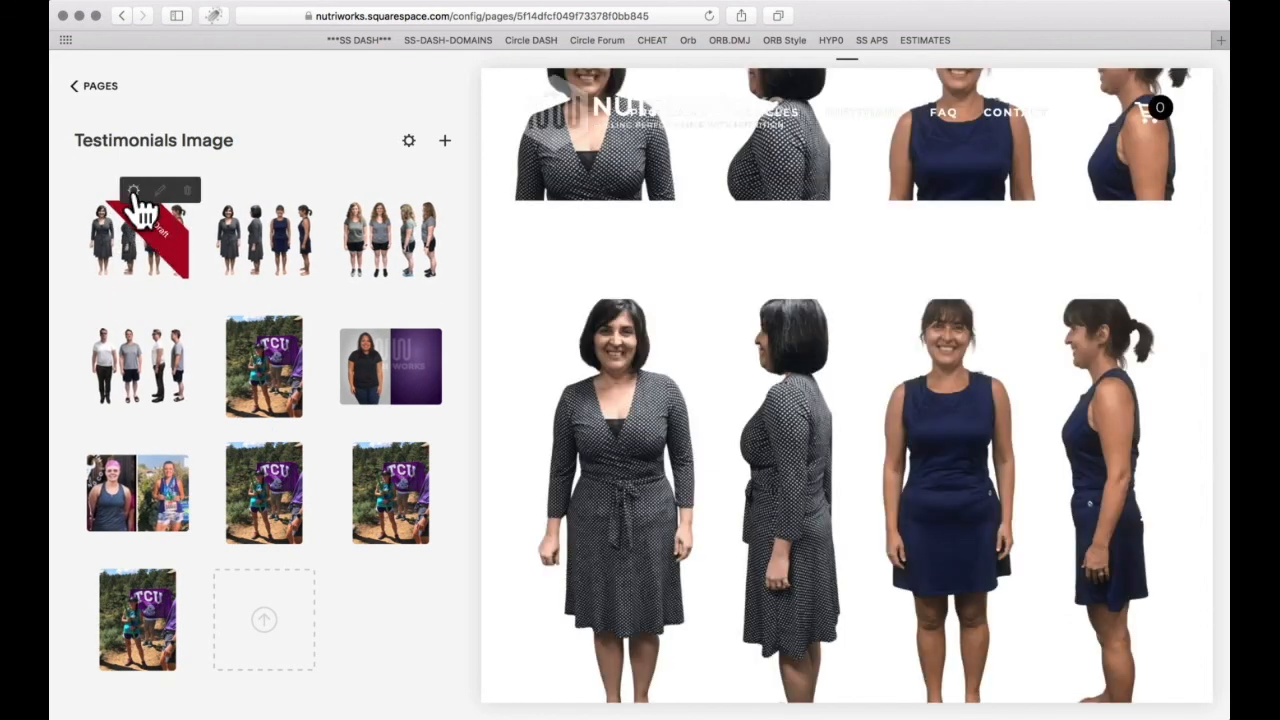
Step: Examine the title, description paragraphs and status options in the draft copy's image settings, and close the settings
{"action": "left_click", "coordinate": [134, 192]}
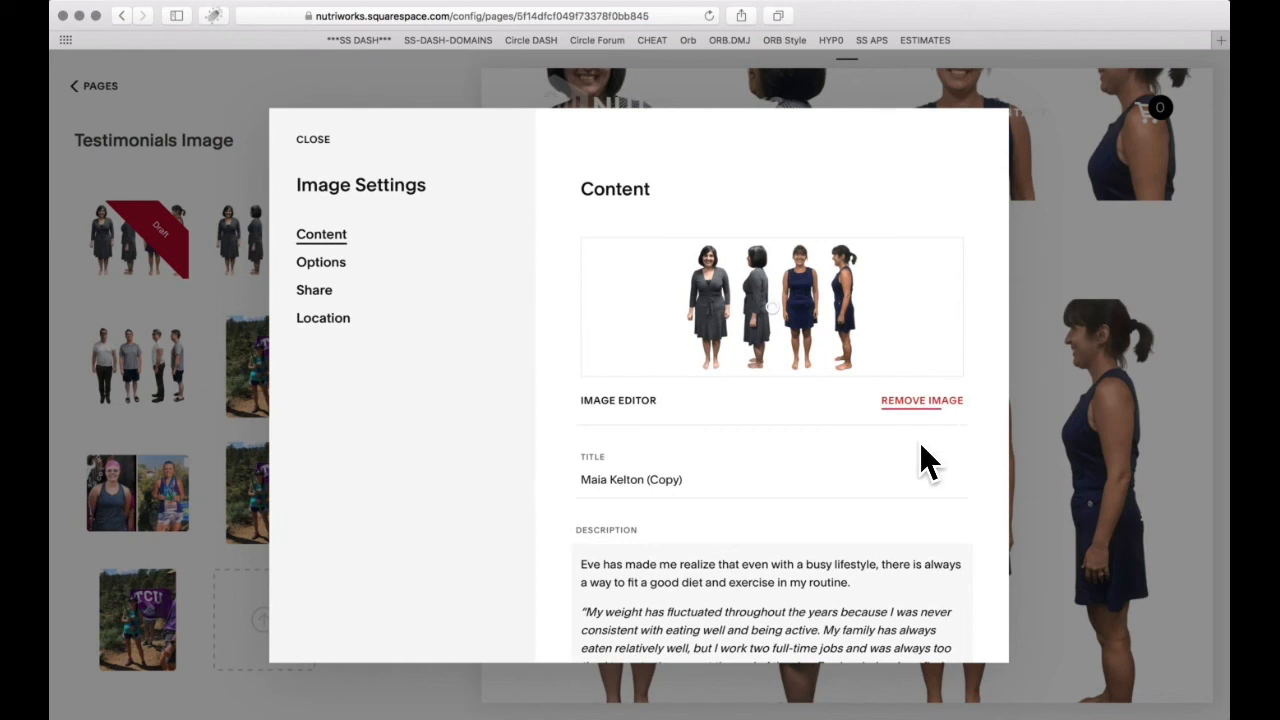
{"action": "scroll", "coordinate": [920, 442], "scroll_direction": "down", "scroll_amount": 3}
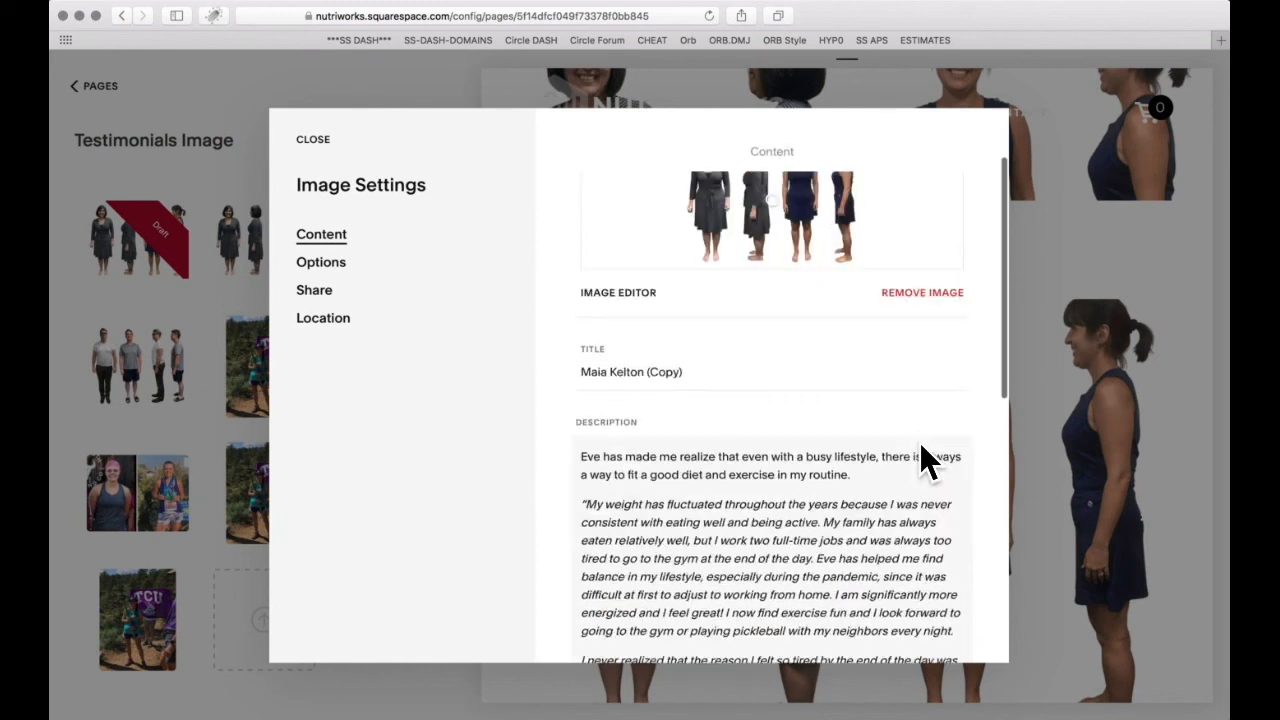
{"action": "left_click", "coordinate": [693, 372]}
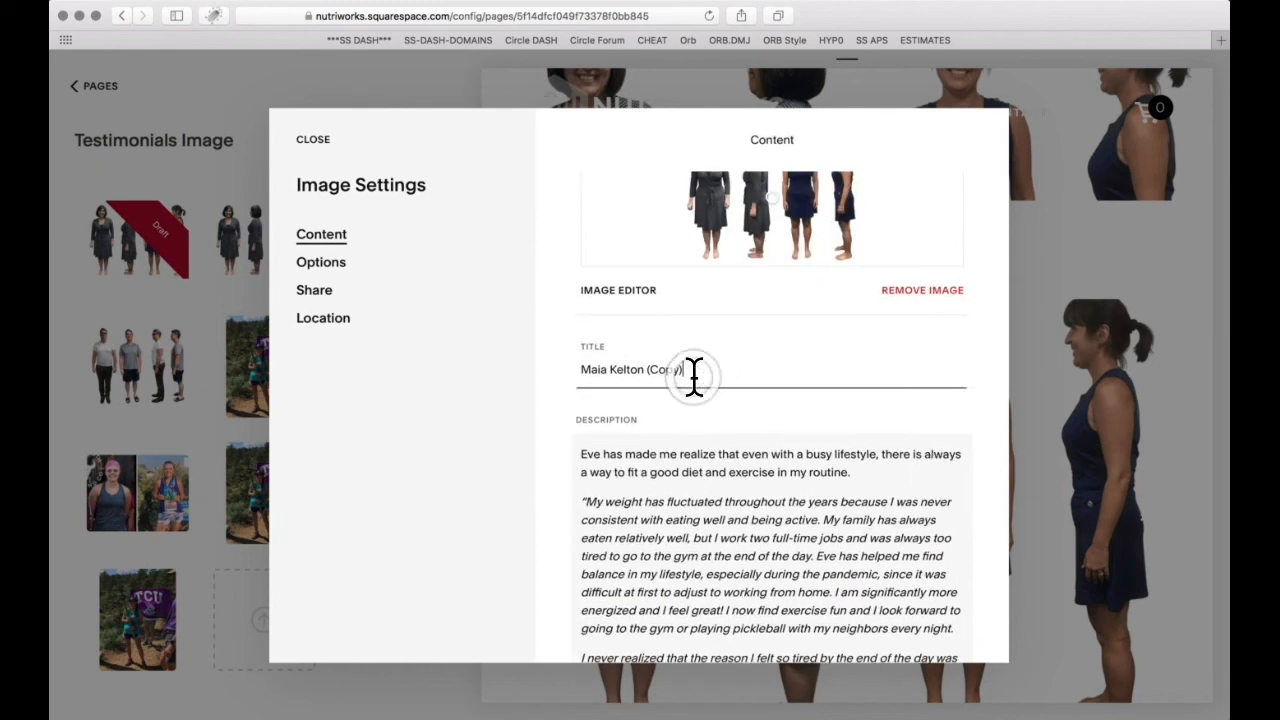
{"action": "key", "text": "super+a"}
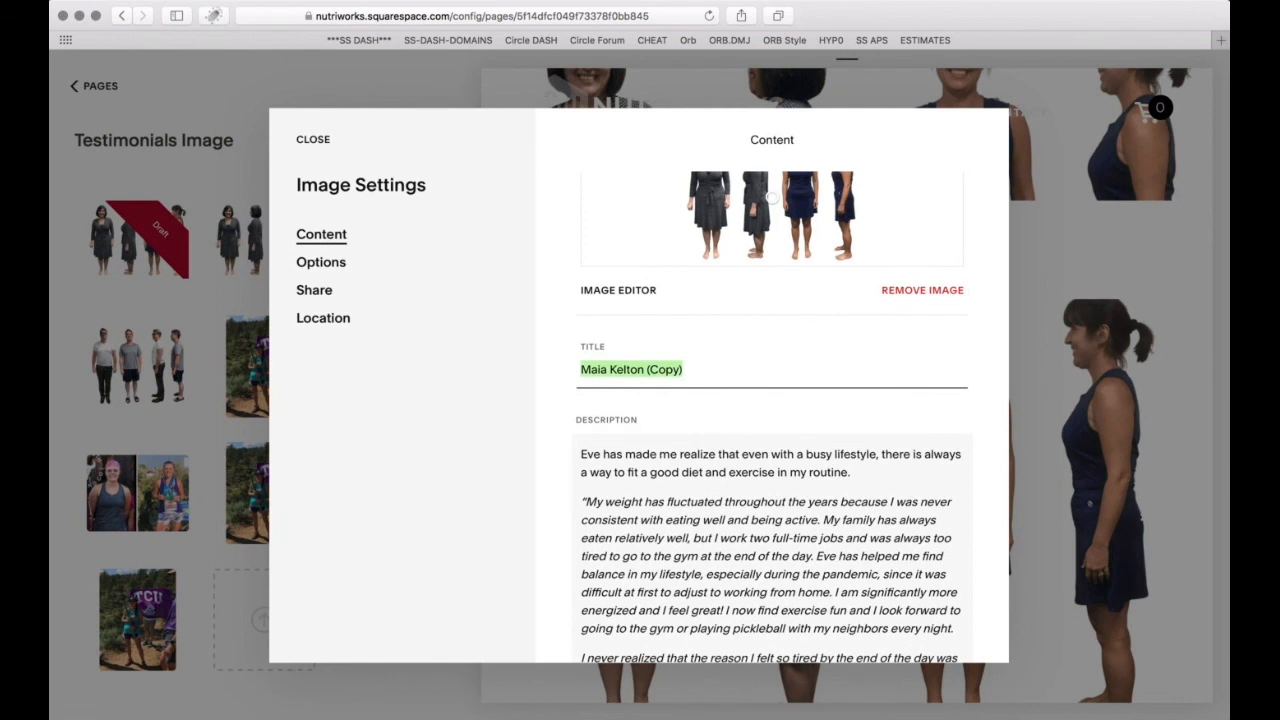
{"action": "scroll", "coordinate": [693, 372], "scroll_direction": "down", "scroll_amount": 5}
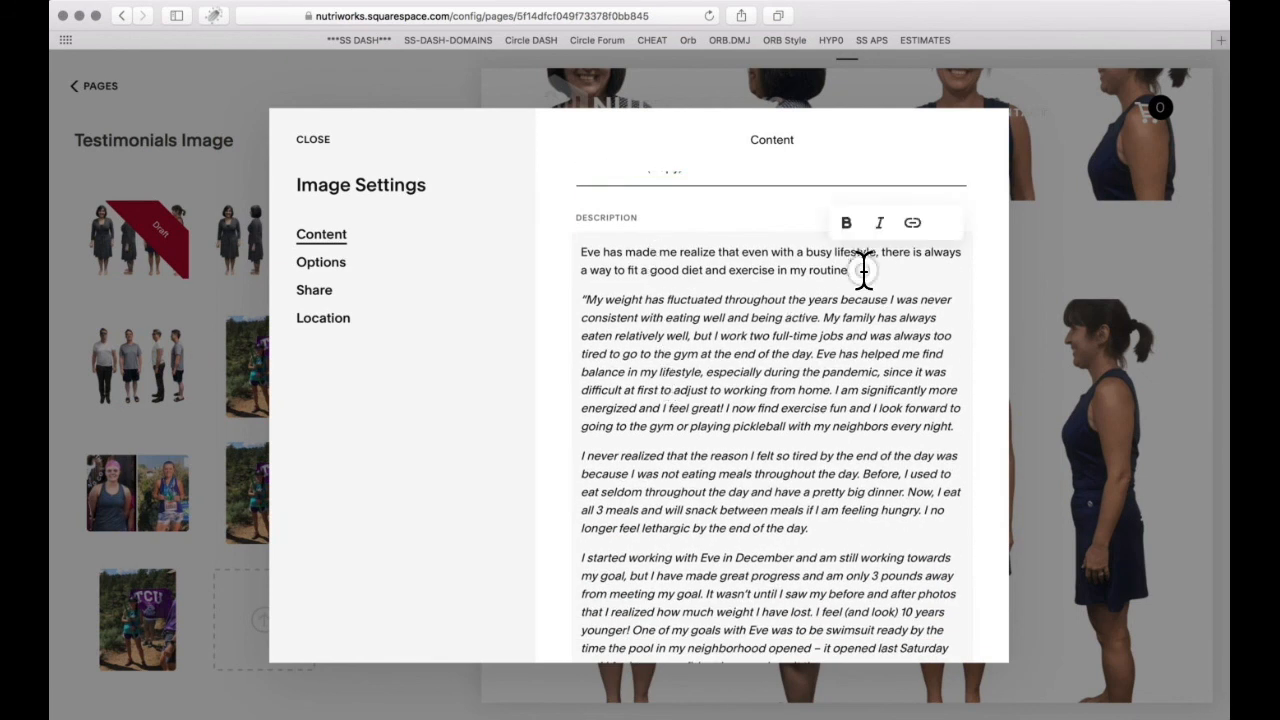
{"action": "left_click_drag", "start_coordinate": [858, 270], "coordinate": [572, 237]}
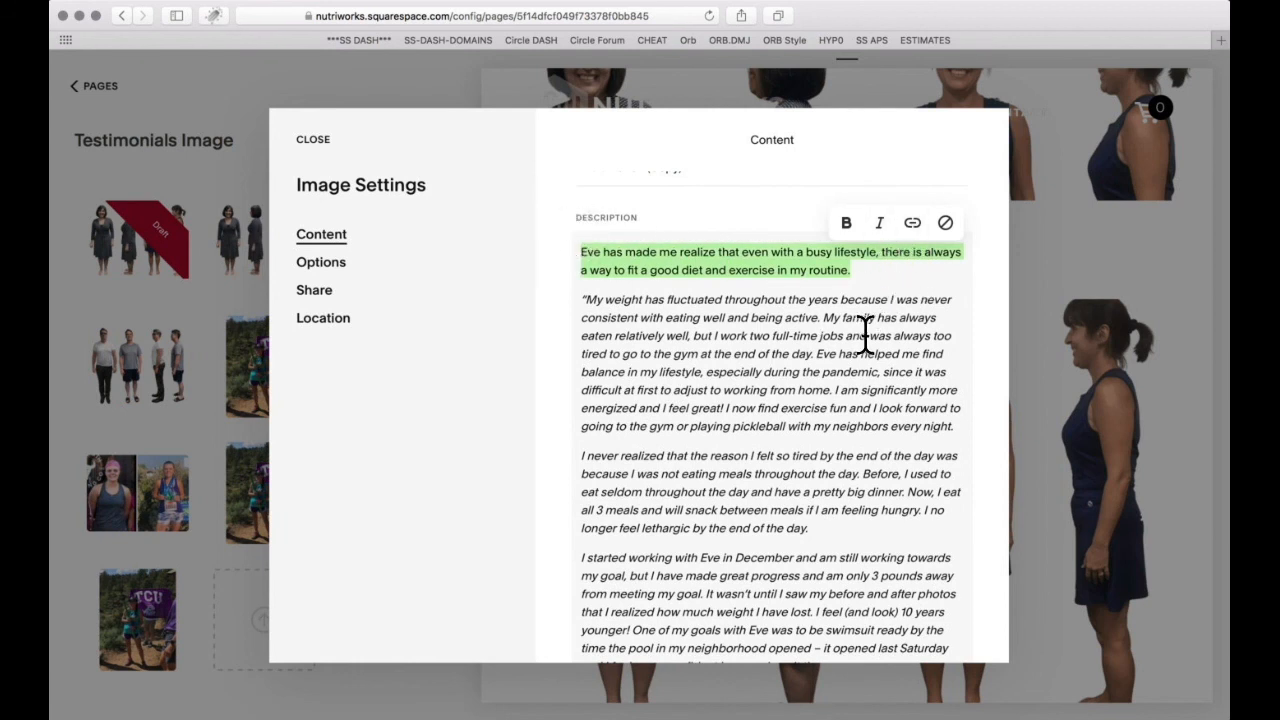
{"action": "left_click_drag", "start_coordinate": [579, 299], "coordinate": [623, 391]}
{"action": "scroll", "coordinate": [628, 395], "scroll_direction": "down", "scroll_amount": 2}
{"action": "scroll", "coordinate": [628, 395], "scroll_direction": "down", "scroll_amount": 6}
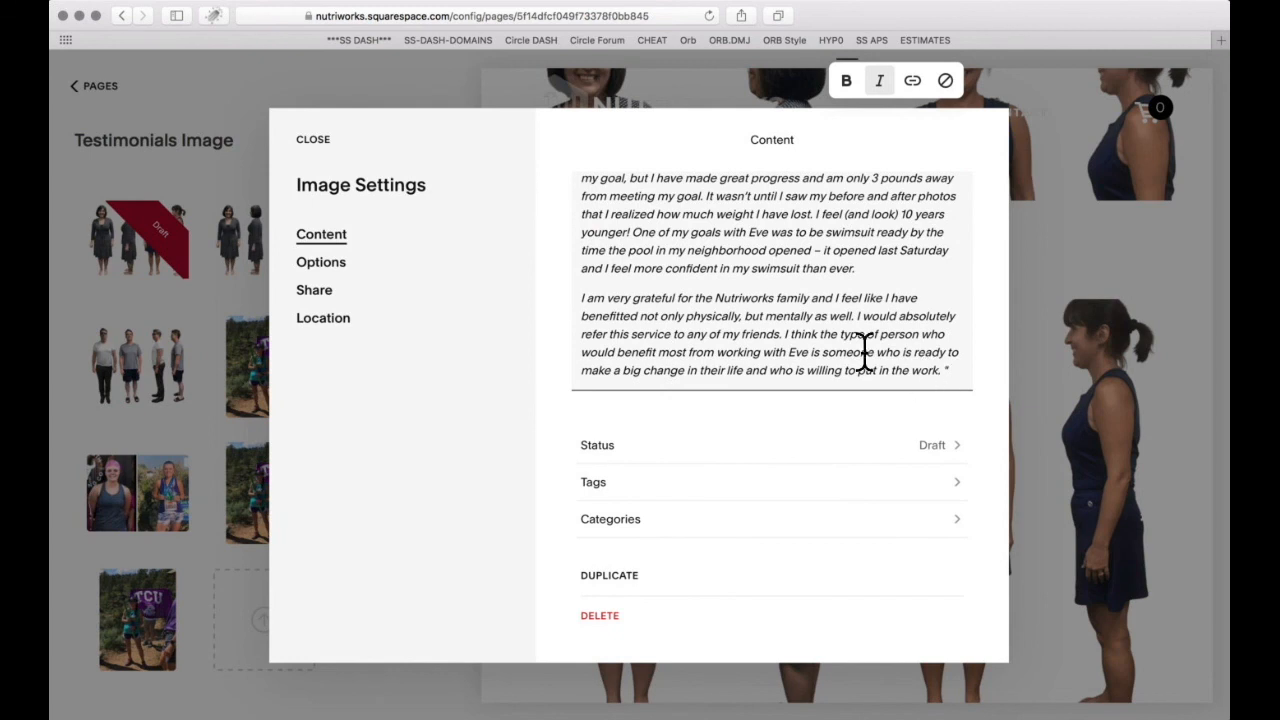
{"action": "left_click", "coordinate": [596, 452]}
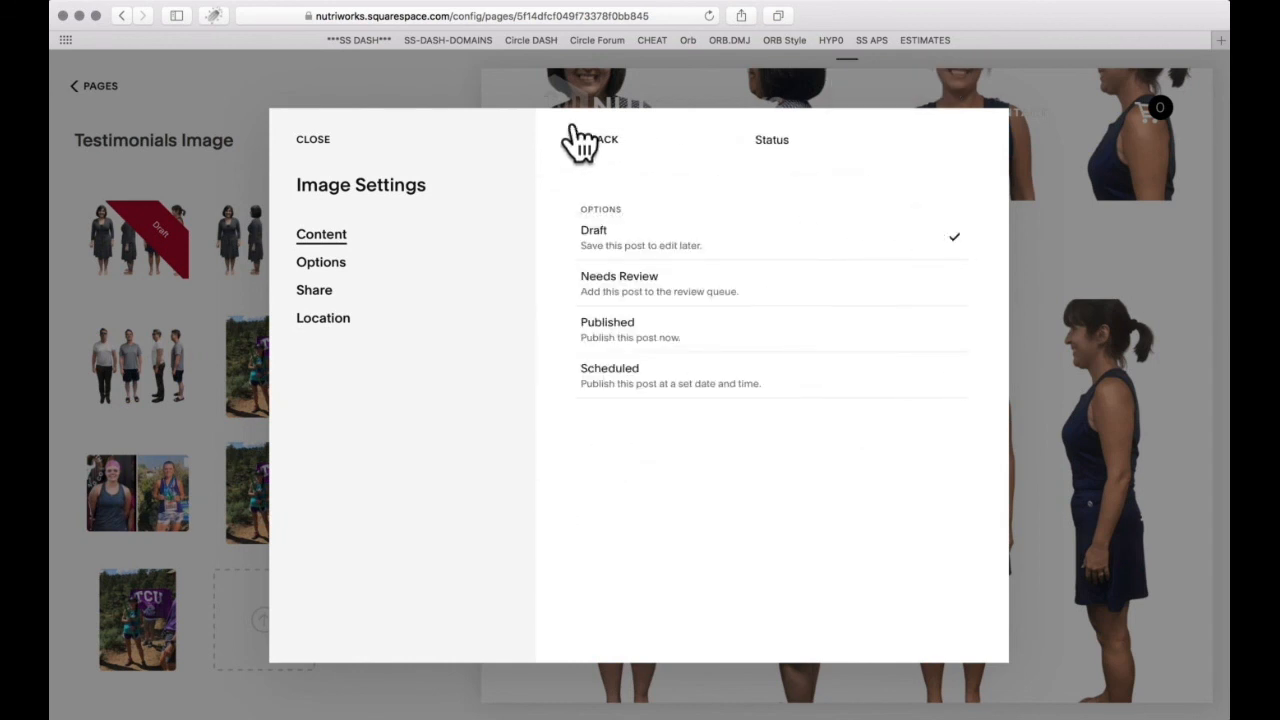
{"action": "left_click", "coordinate": [313, 139]}
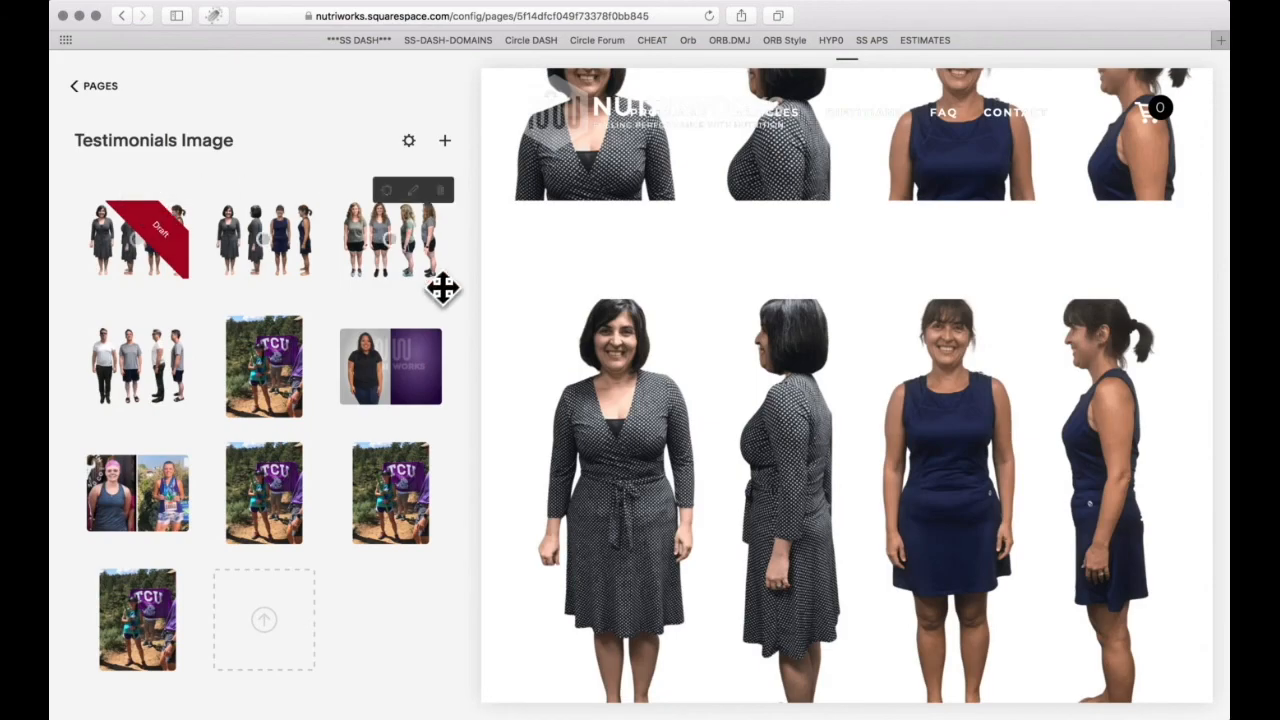